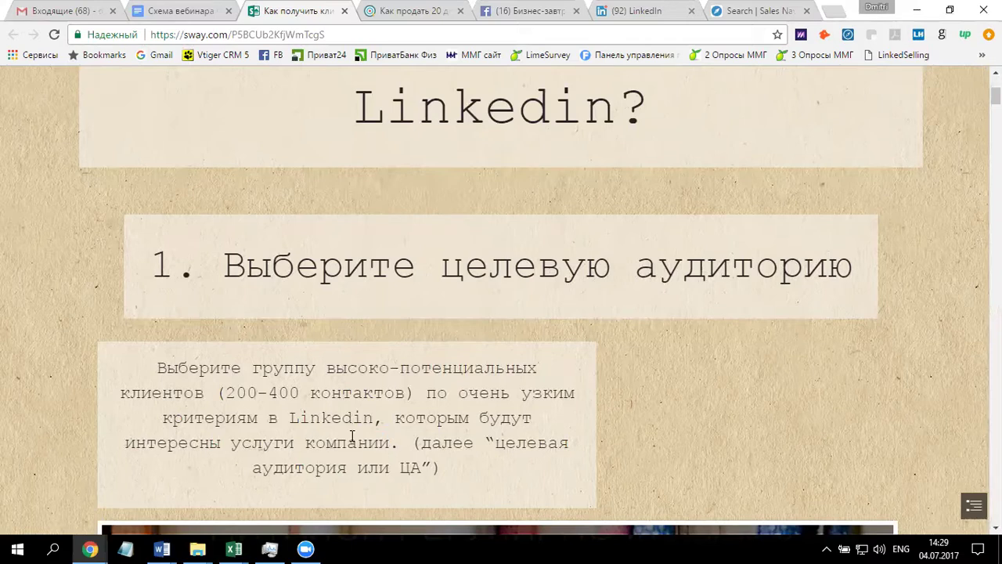
- Highlight the phrases about the company's services and the 200-400 contacts in the target audience paragraph
drag(240, 439, 375, 436)
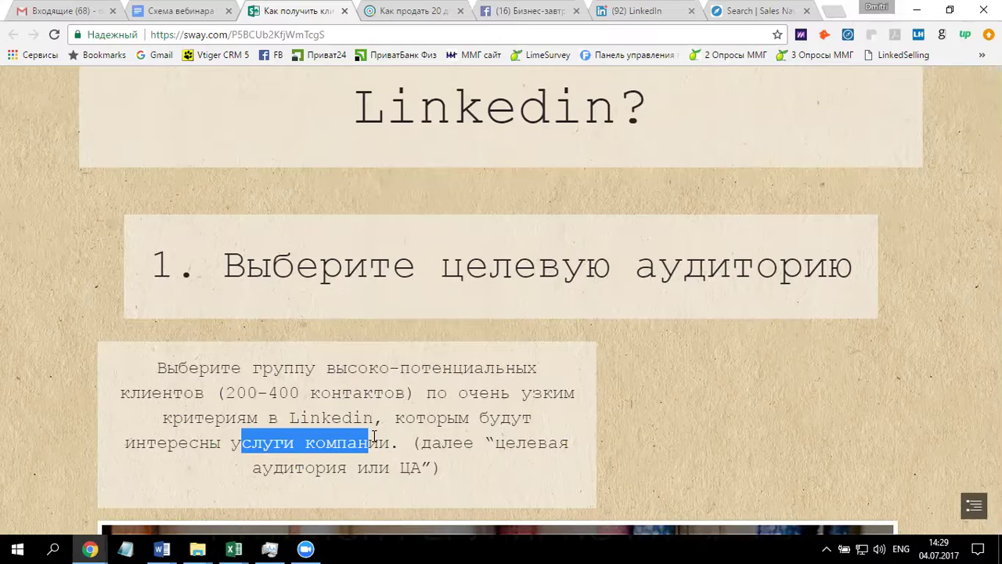
drag(392, 440, 222, 443)
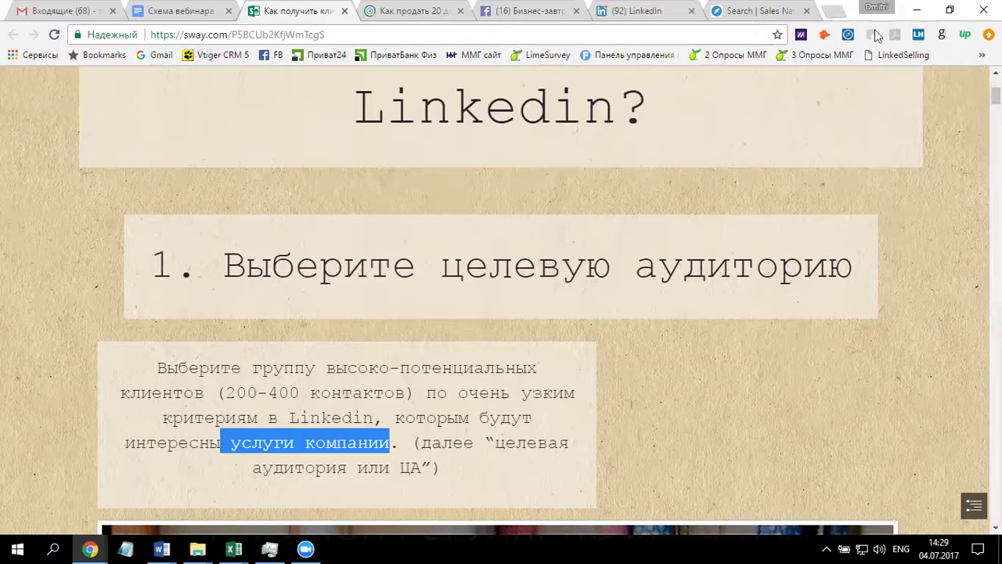
click(405, 197)
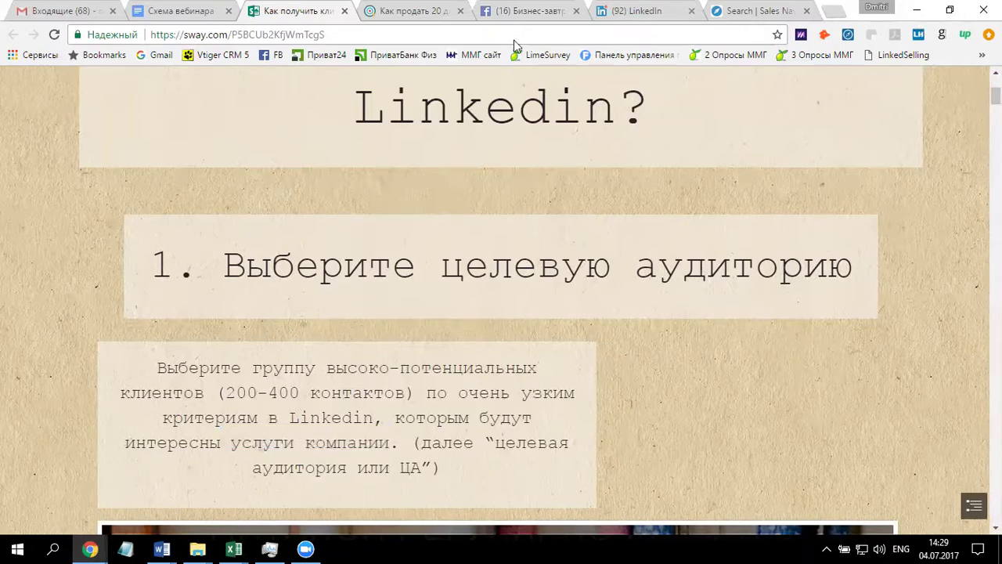
drag(247, 394, 347, 392)
click(363, 385)
- Switch to the Sales Navigator Advanced Lead Search and set the Geography filter to Ukraine
click(756, 10)
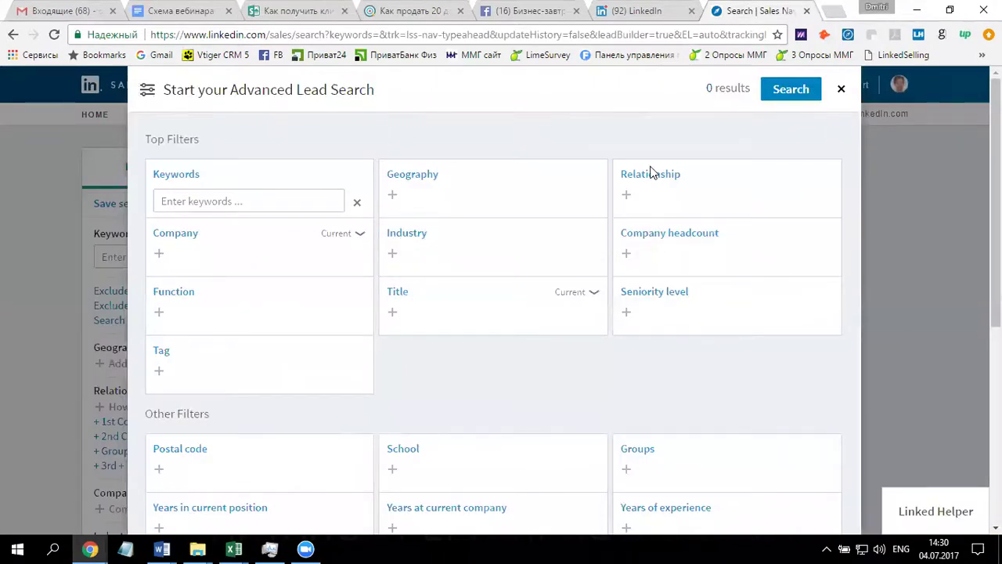
drag(479, 331, 750, 376)
click(750, 375)
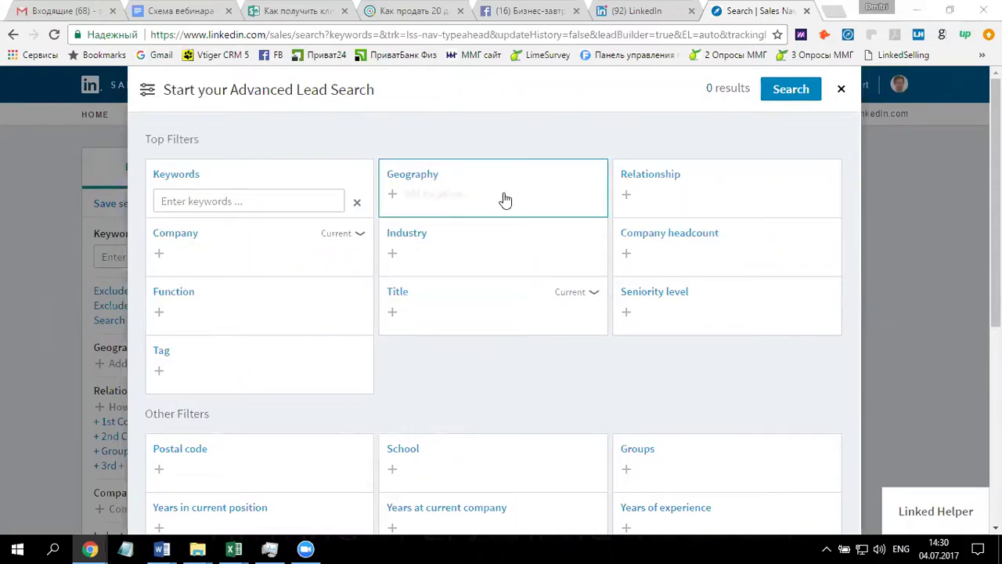
click(413, 199)
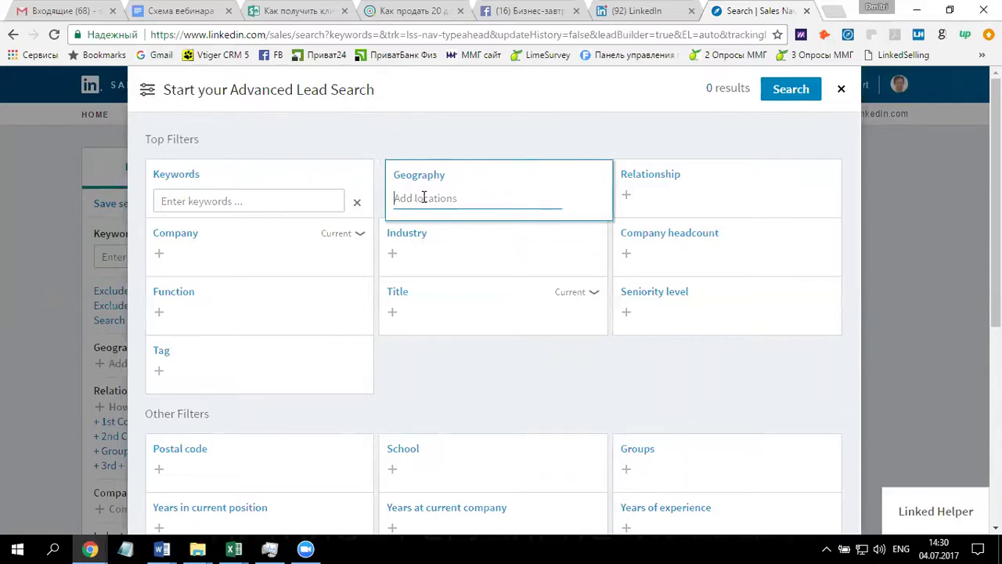
key(alt+shift)
key(alt+shift)
key(alt+shift)
text(Ukraine)
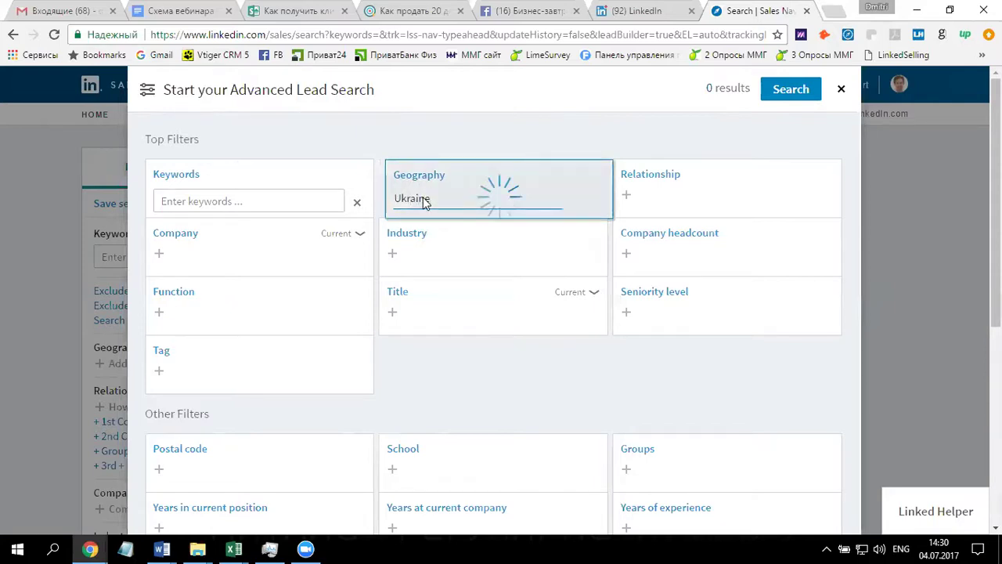
click(412, 226)
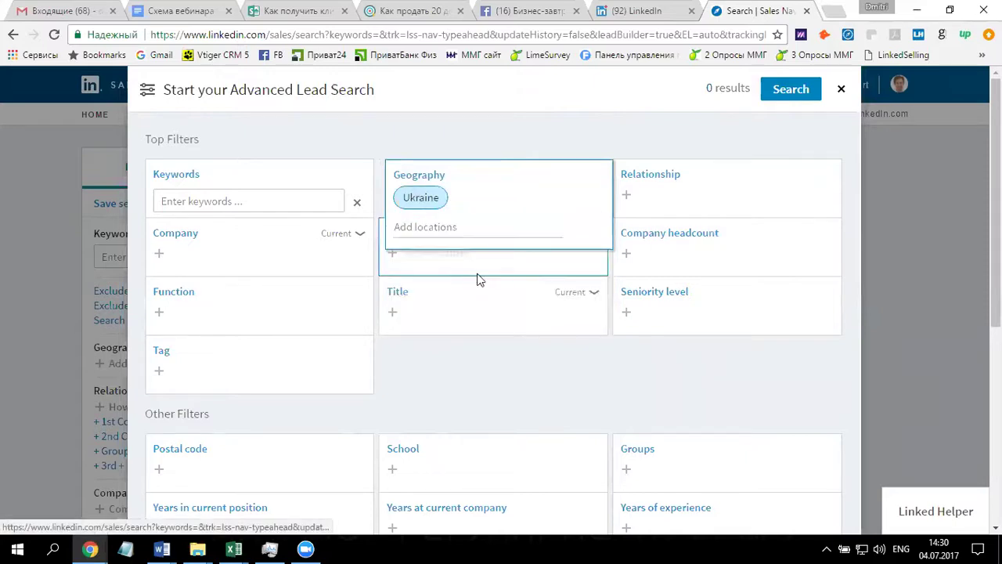
click(632, 124)
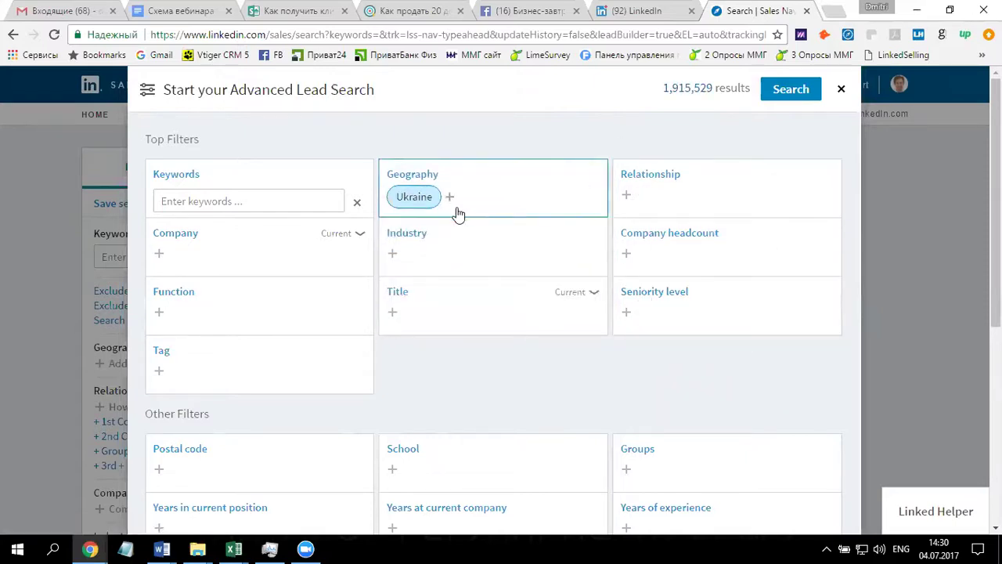
- Set the Seniority level filter to Owner and Partner and check the number of matching leads
click(641, 315)
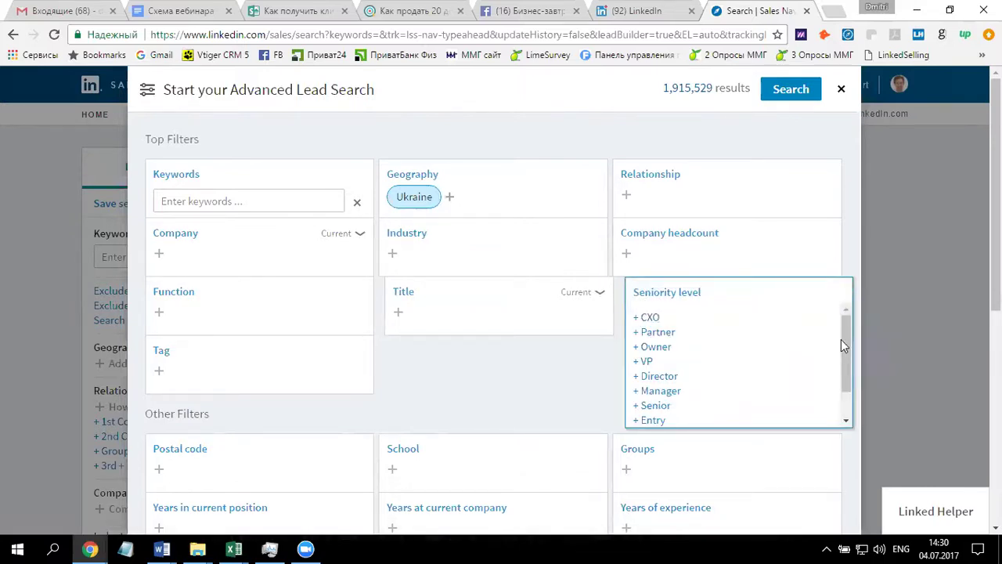
mouse_move(846, 344)
mouse_down()
mouse_move(849, 364)
mouse_move(844, 325)
mouse_up()
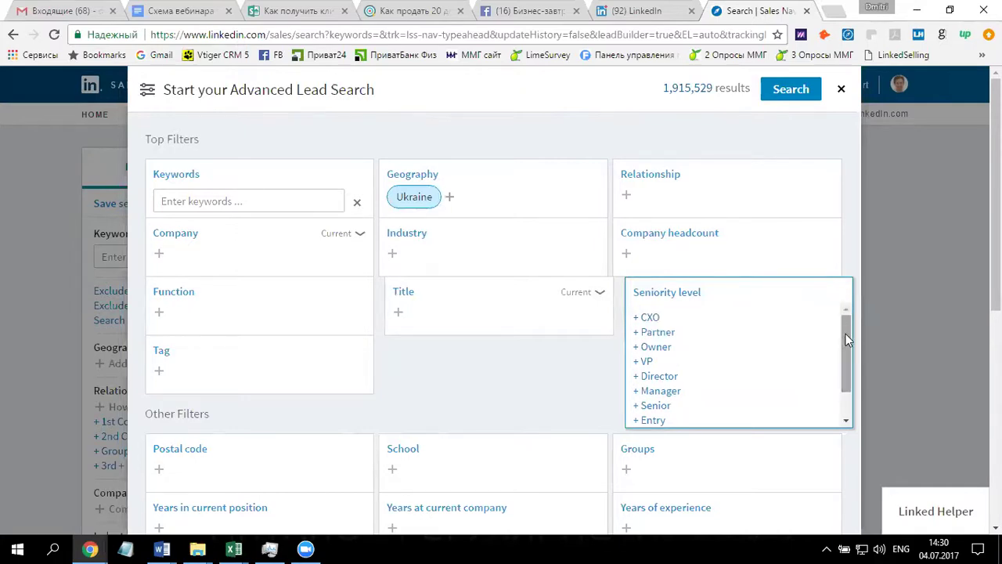
click(657, 346)
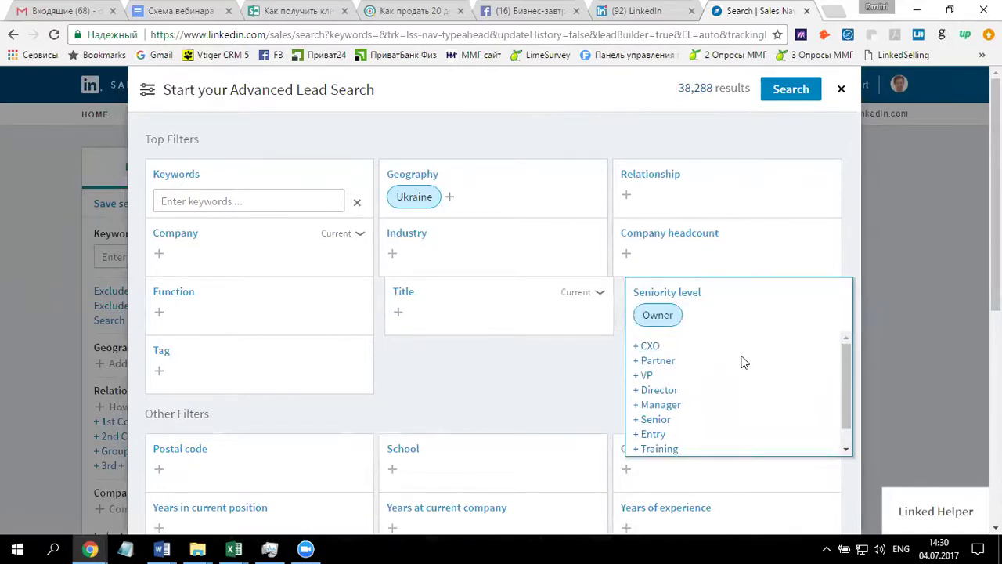
click(658, 361)
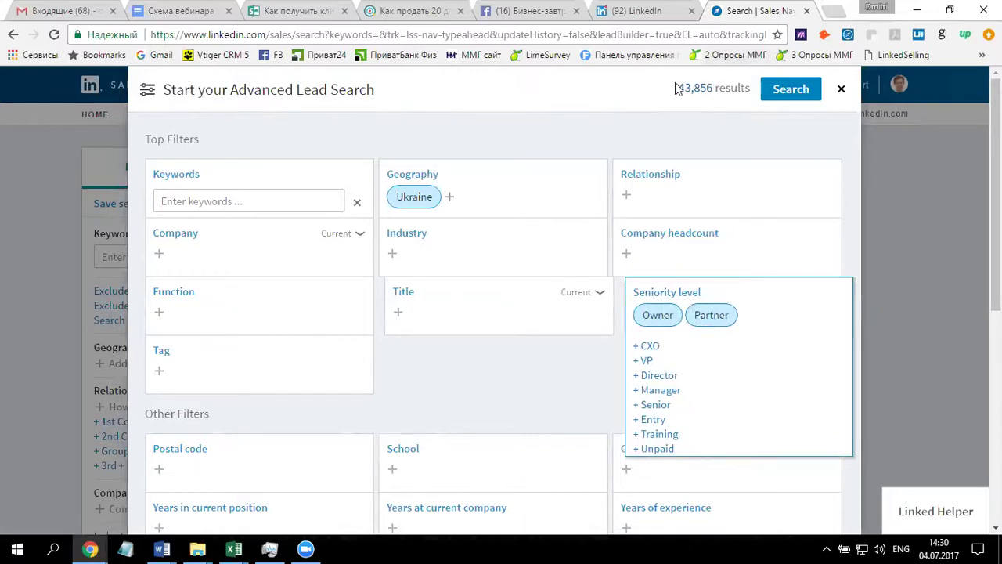
drag(678, 88, 732, 92)
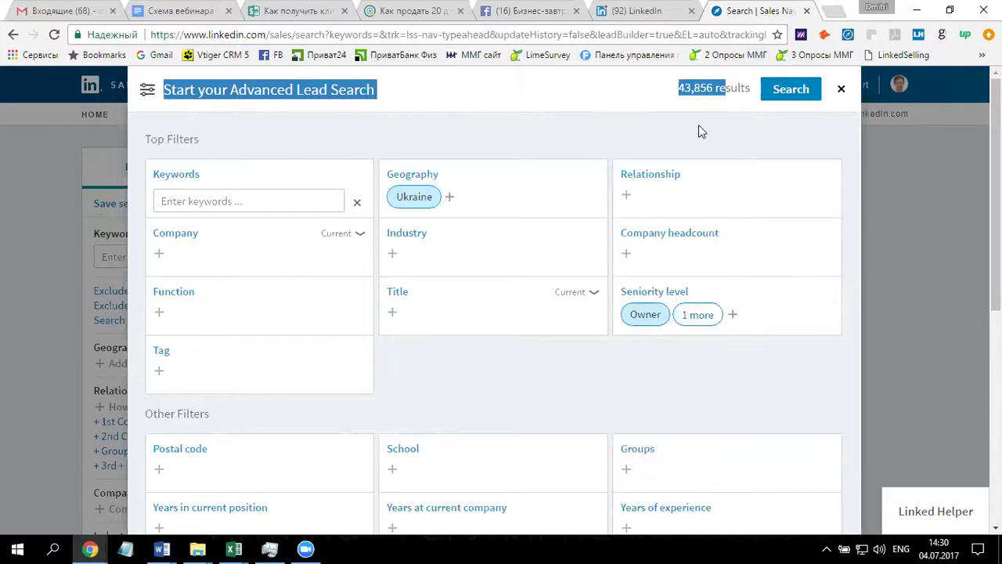
click(698, 125)
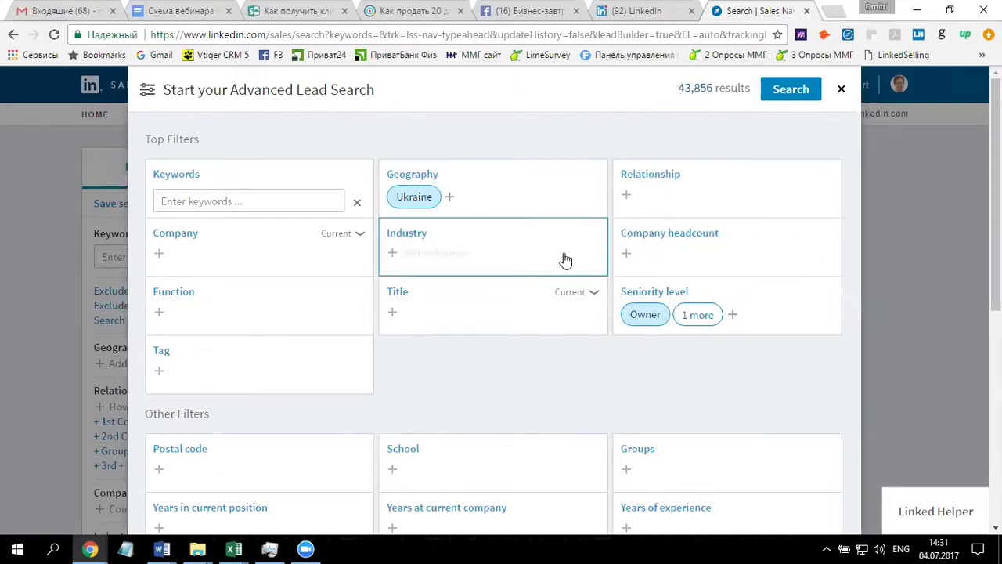
- Set the Company headcount filter to 201-500 and 501-1000
click(629, 255)
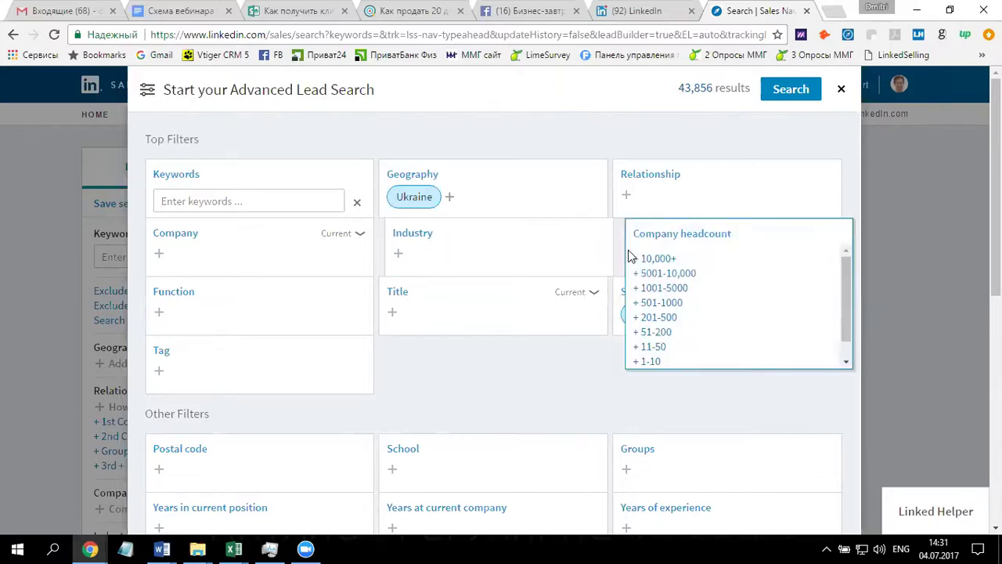
click(845, 274)
drag(847, 270, 855, 295)
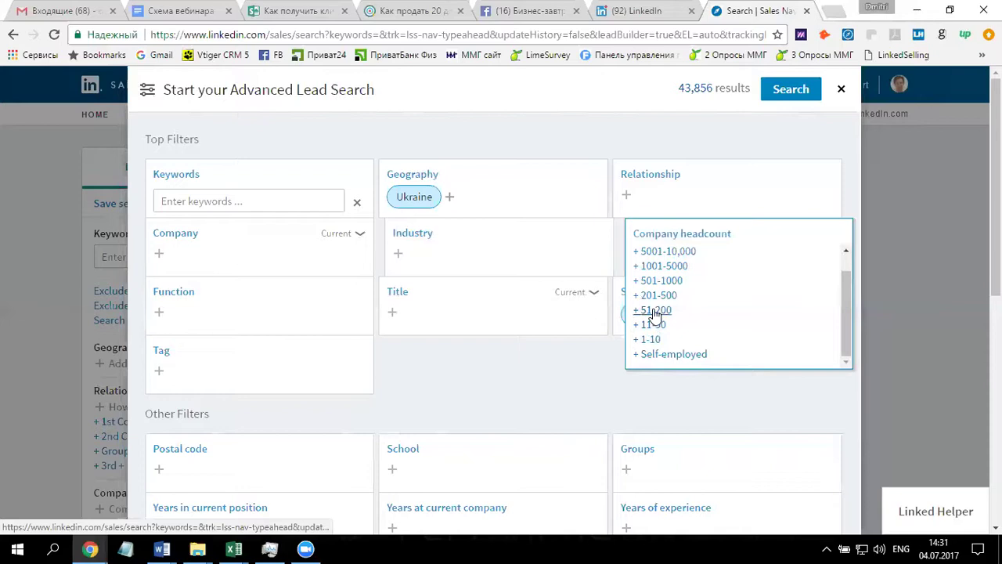
click(656, 296)
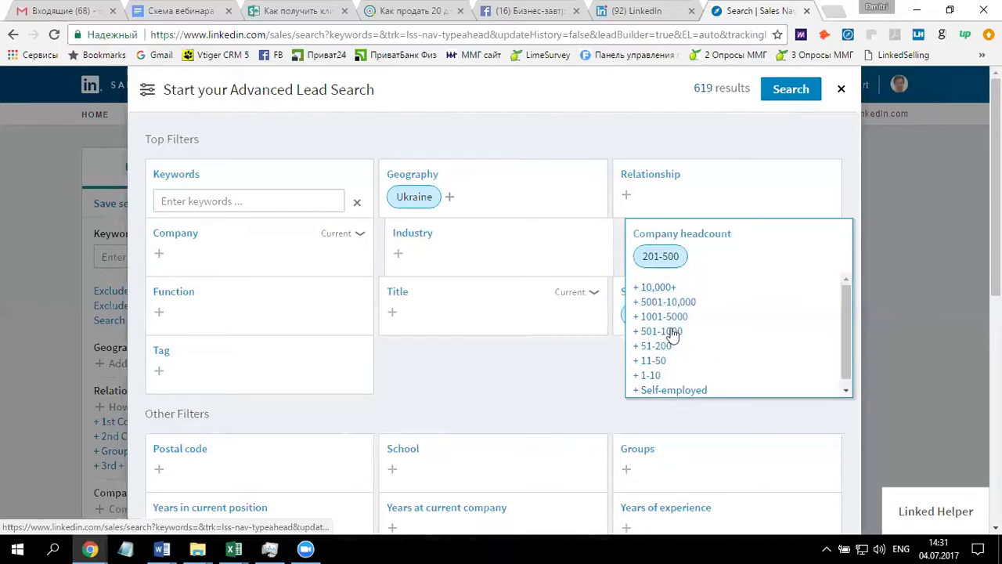
click(668, 332)
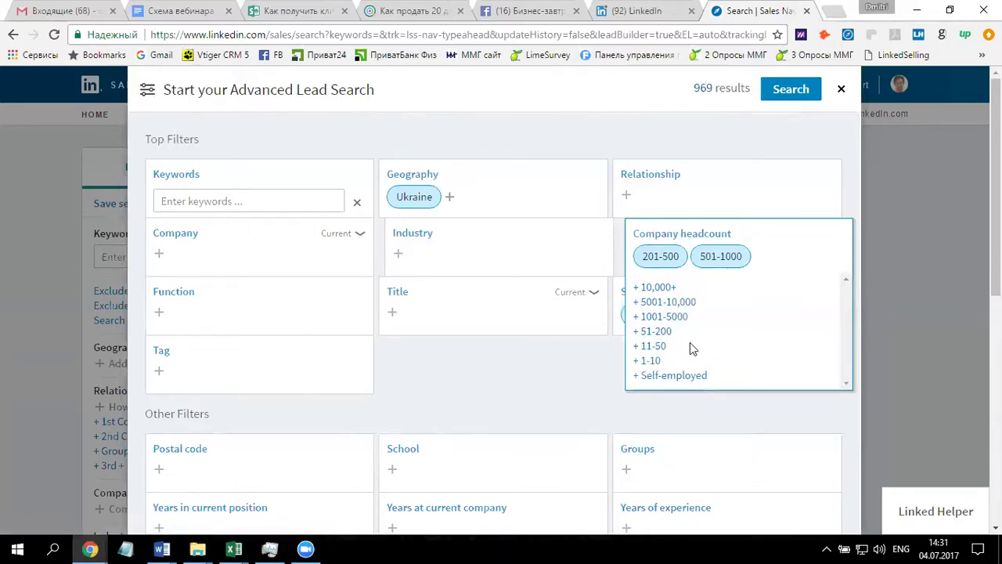
click(714, 142)
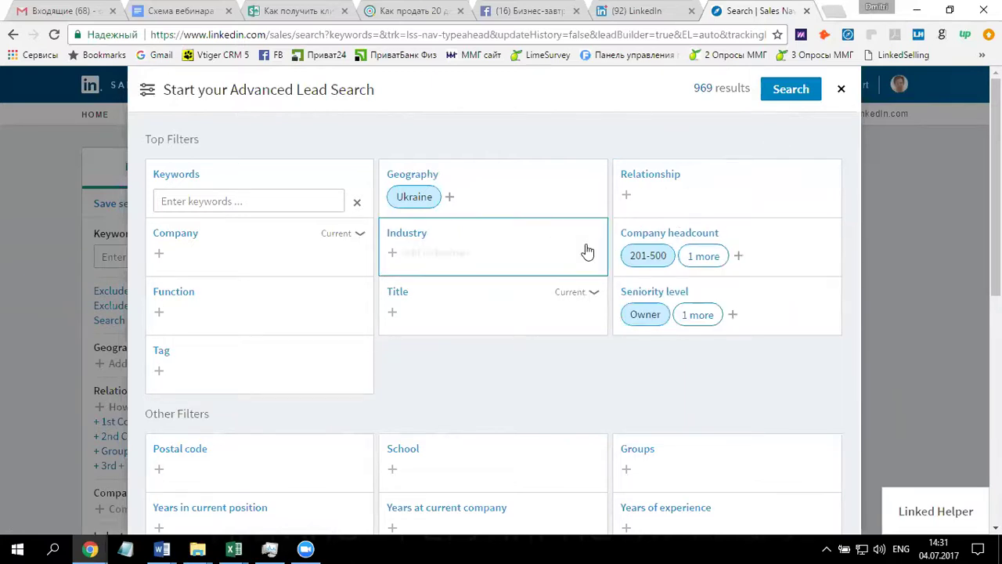
- Find industries matching "Торгов" and set the Industry filter to Оптовая торговля
click(472, 255)
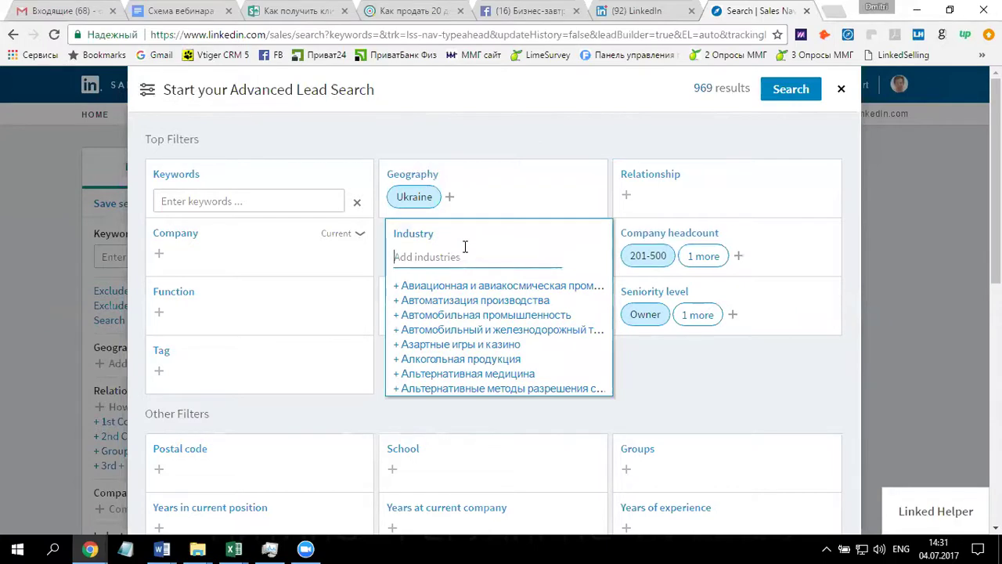
text(Njhuj)
key(ctrl+a)
key(BackSpace)
key(alt+shift)
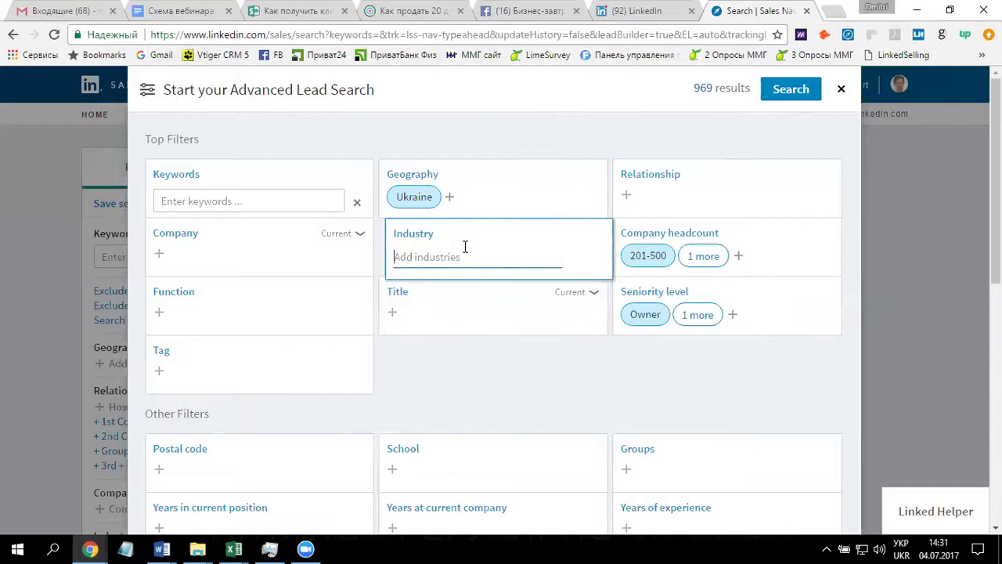
text(Торгов)
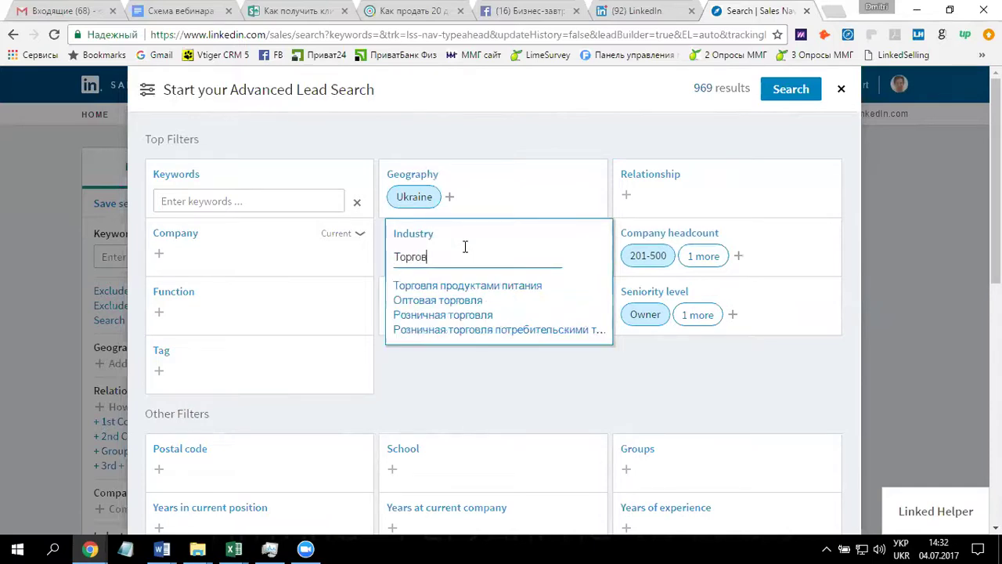
click(446, 300)
click(586, 137)
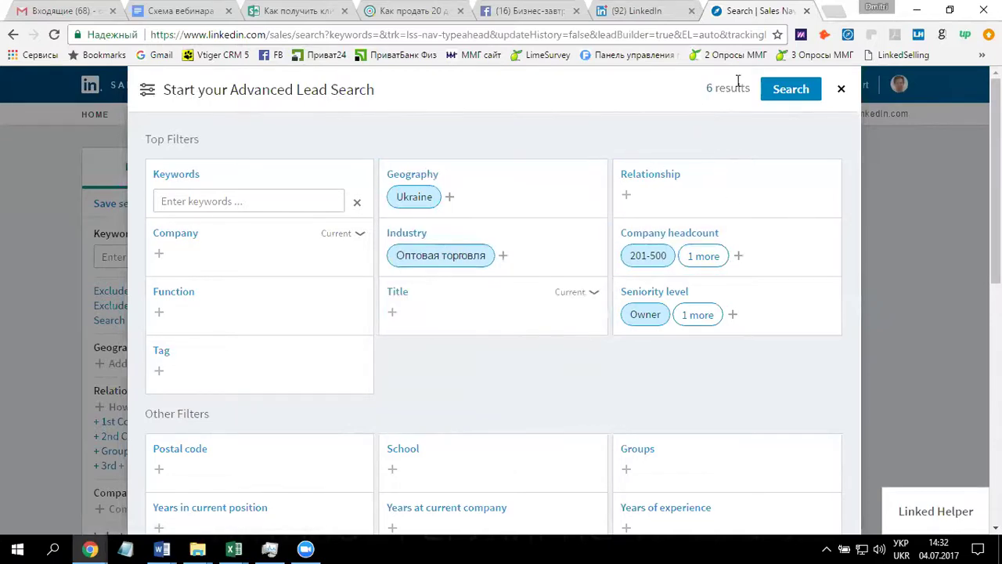
- Extend the Company headcount filter with 1001-5000, 5001-10,000, 10,000+ and 51-200
click(729, 258)
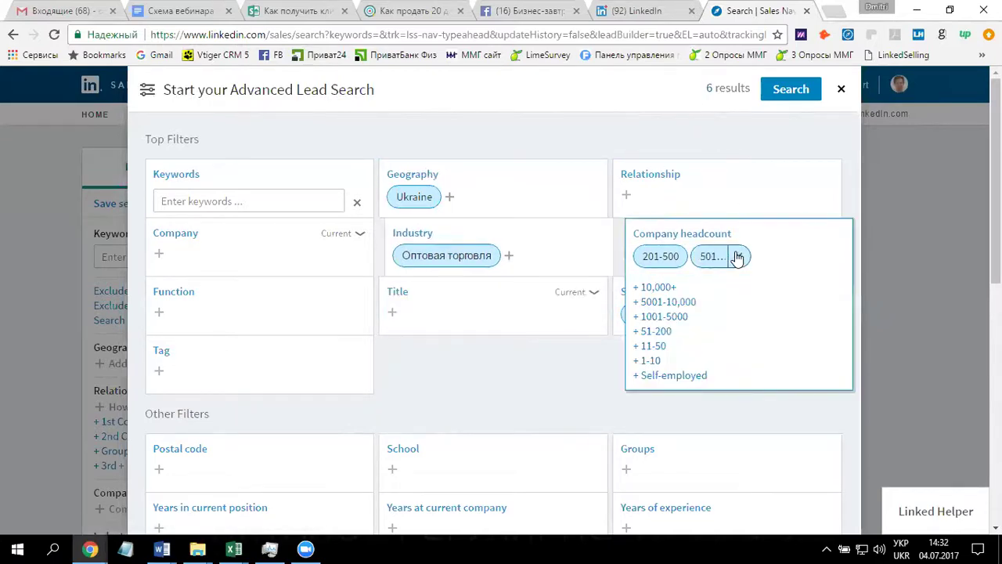
click(663, 316)
click(663, 302)
click(657, 314)
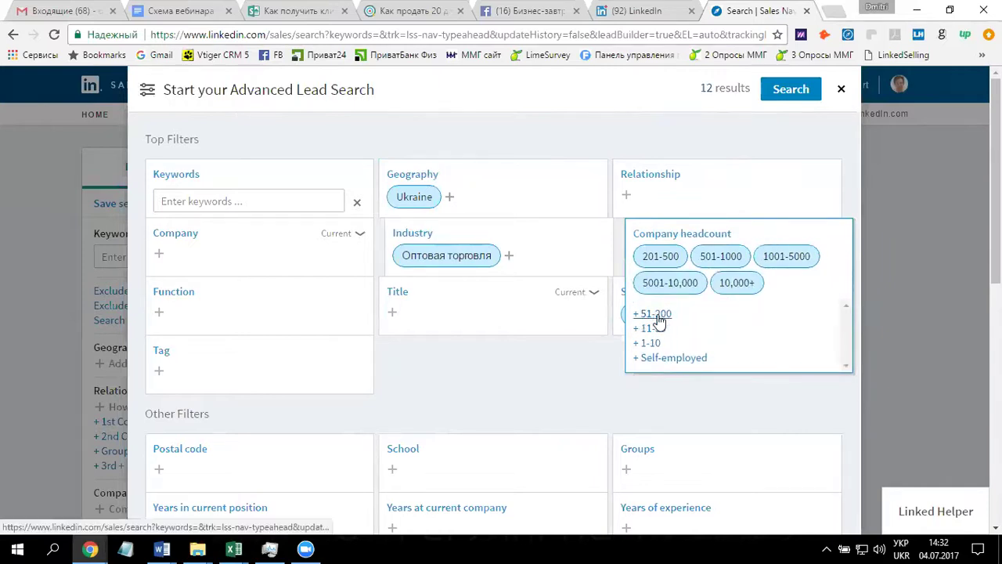
click(657, 316)
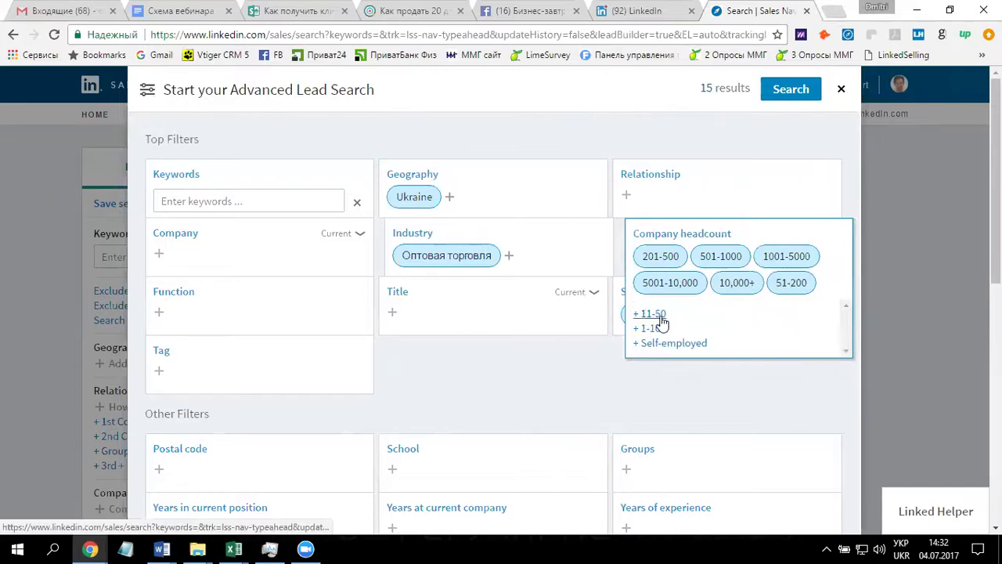
- Find industries matching "Торг" and add Торговля продуктами питания to the Industry filter
click(509, 256)
text(Торг)
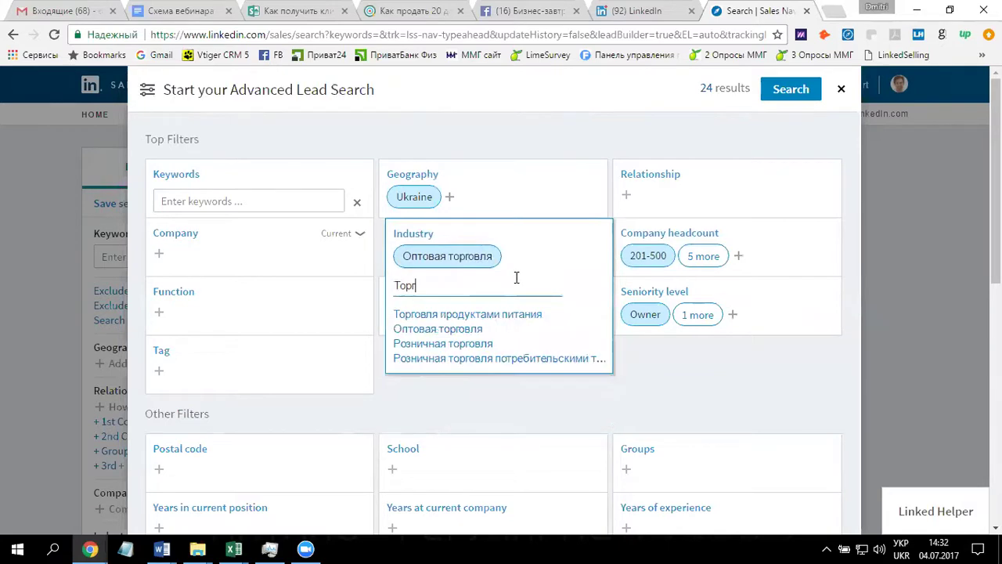
click(497, 314)
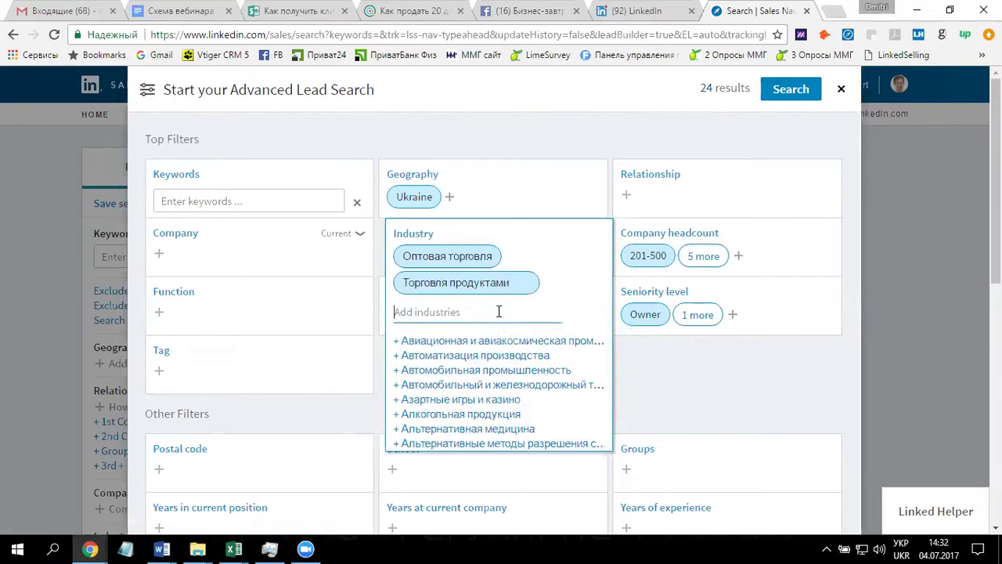
click(627, 149)
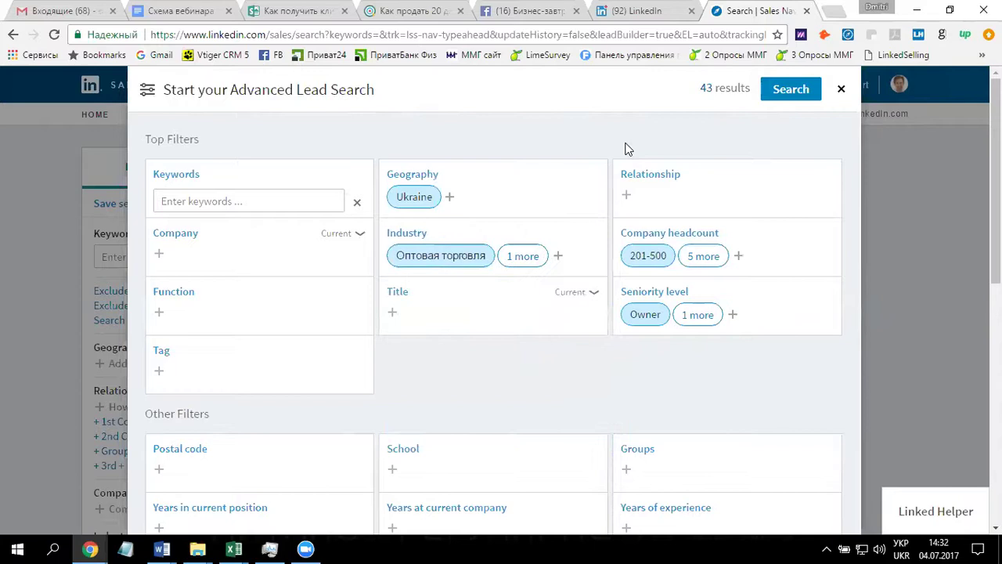
- Add VP and Director to the Seniority level filter and run the lead search
click(733, 316)
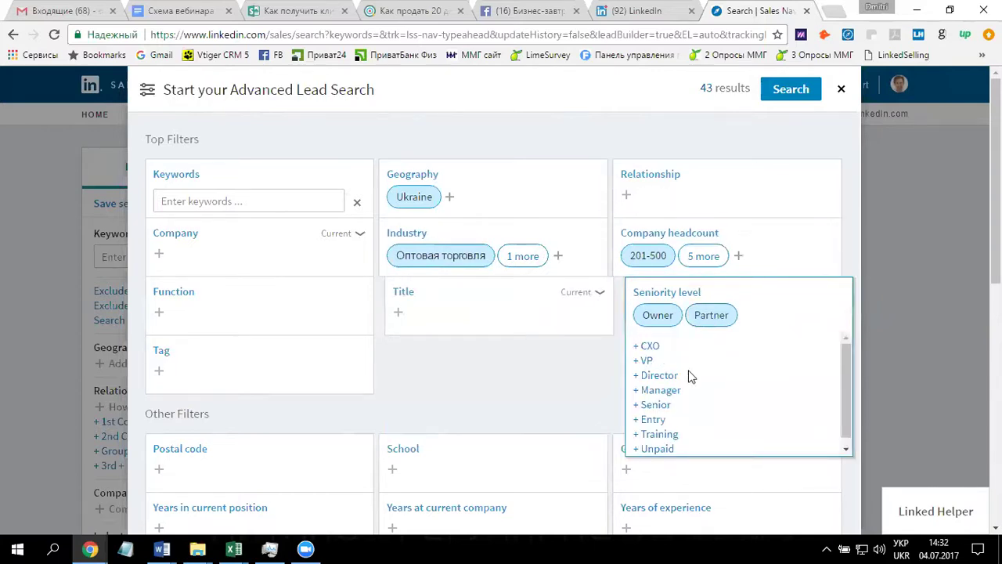
click(645, 363)
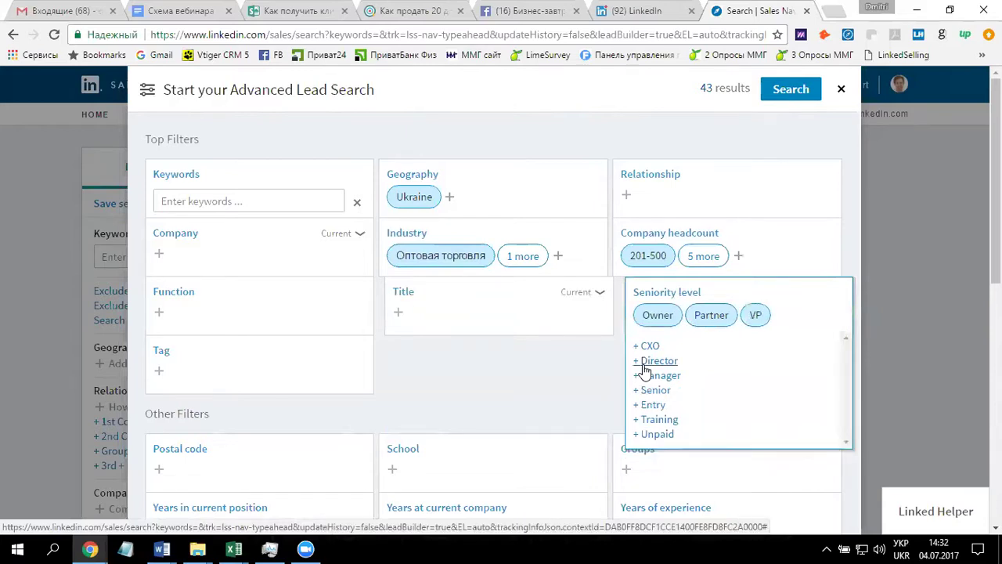
click(663, 361)
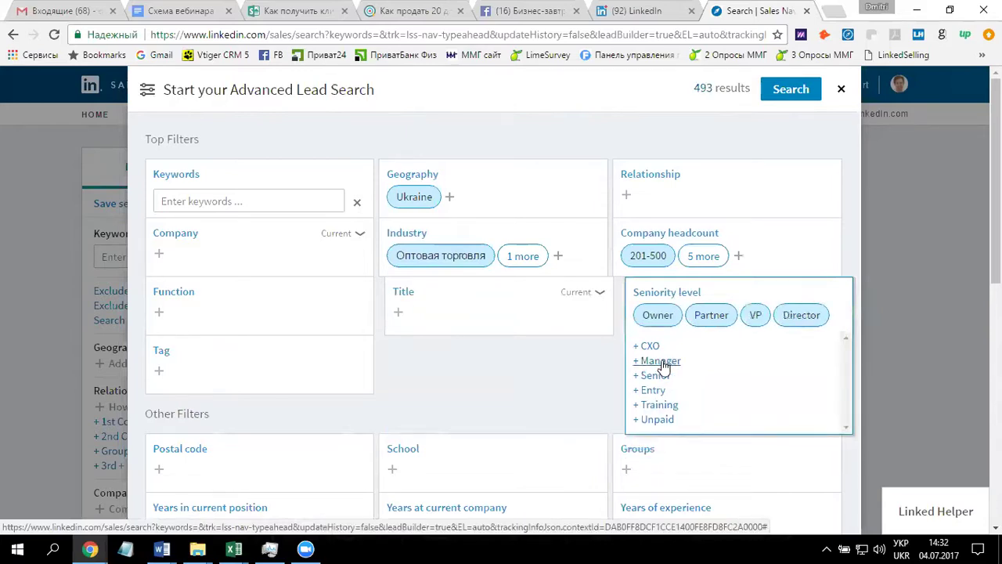
click(702, 127)
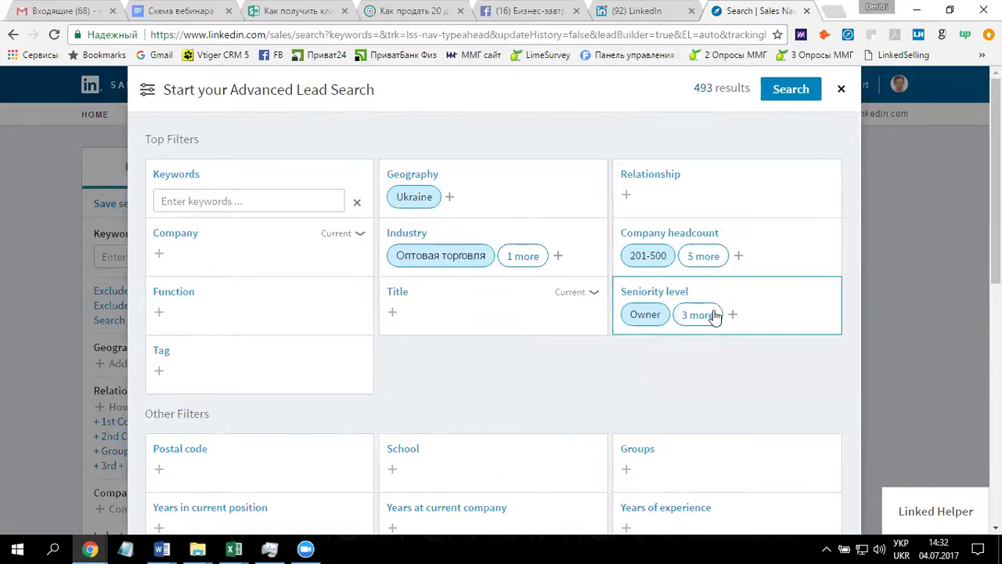
click(791, 98)
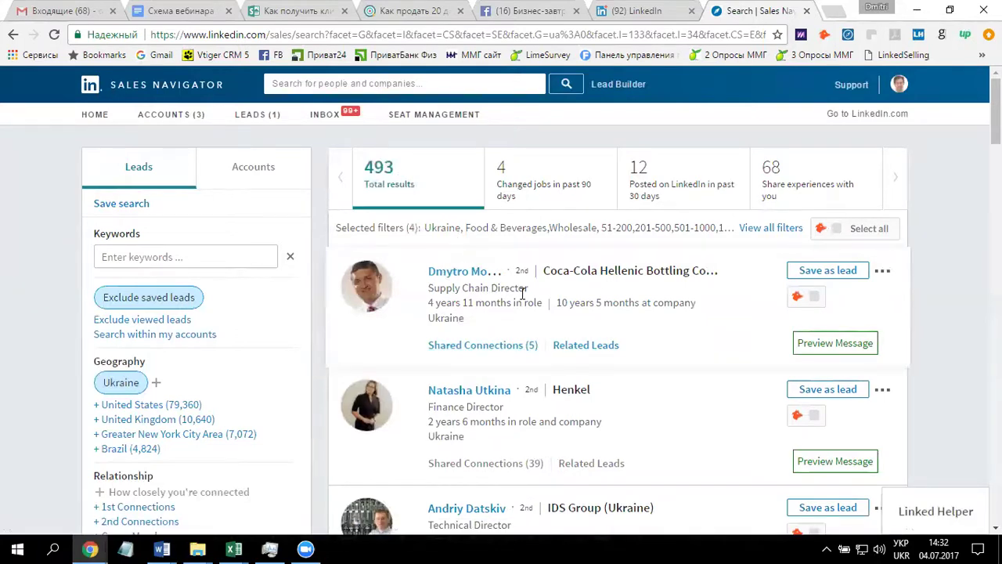
- Examine the lead search results and the filters applied to them, from geography to company headcount
scroll(523, 293, down, 1)
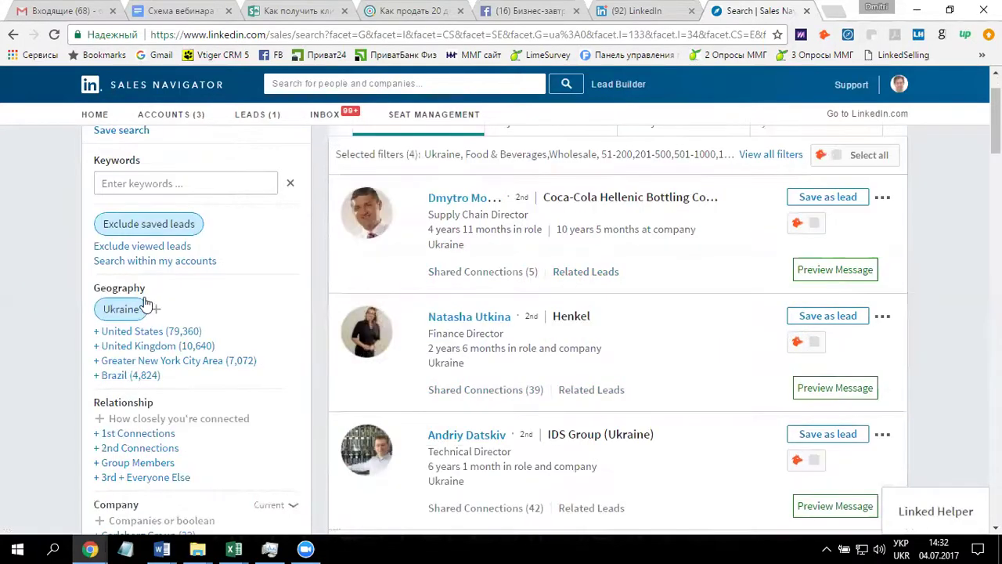
scroll(105, 318, down, 4)
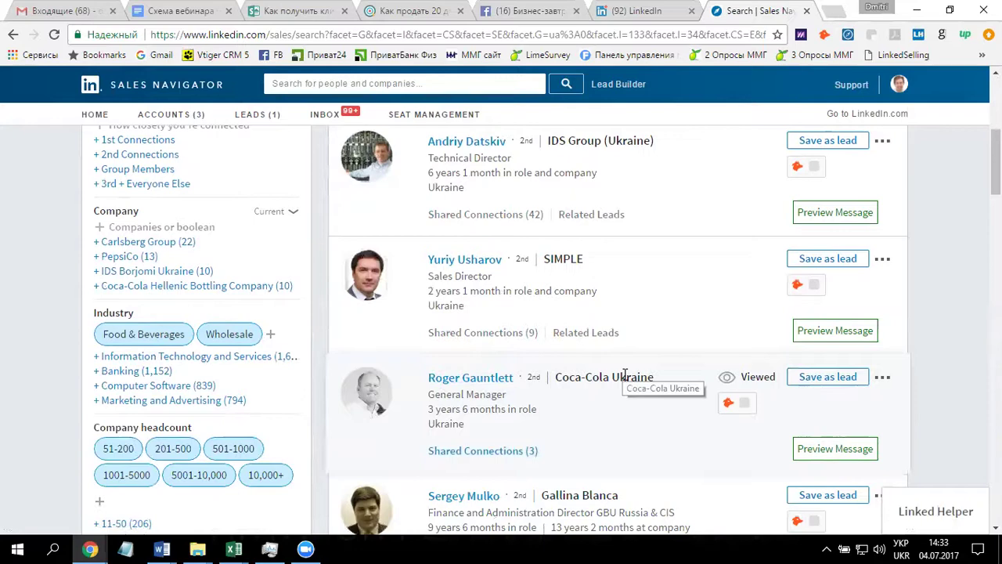
scroll(536, 307, up, 2)
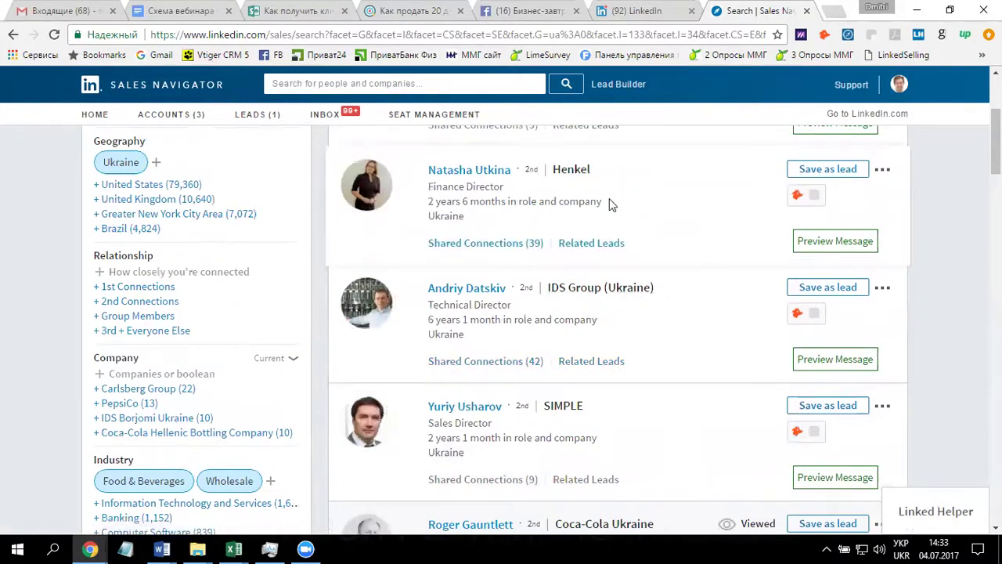
scroll(612, 205, up, 3)
scroll(589, 305, down, 6)
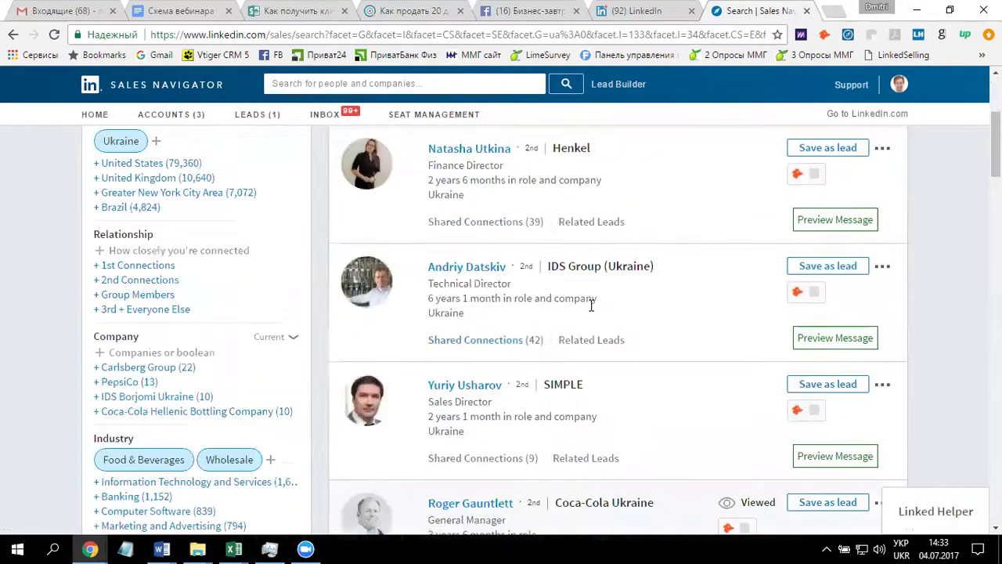
scroll(591, 311, down, 3)
scroll(591, 311, up, 6)
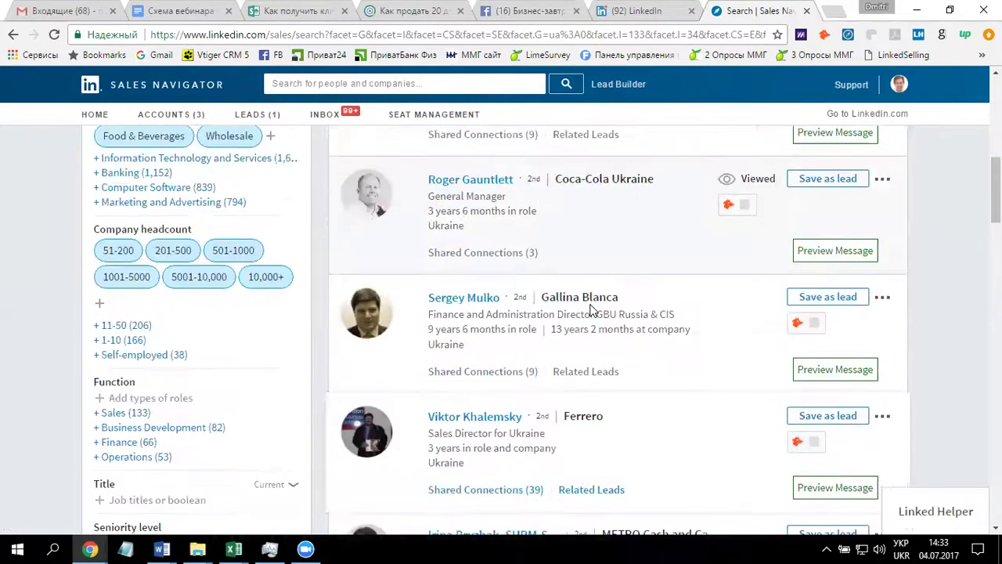
scroll(591, 311, up, 2)
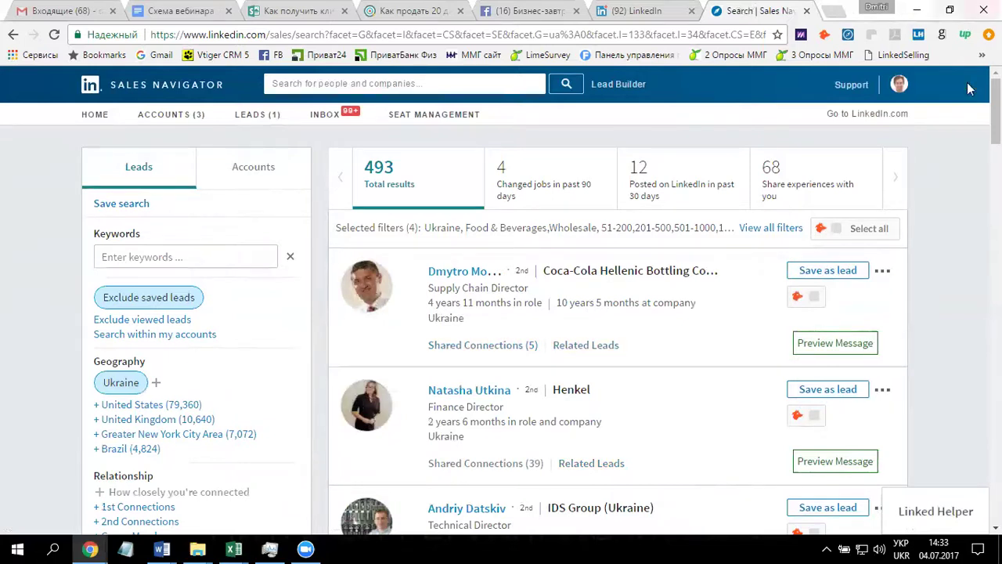
- Switch to the Sway presentation and view its example profile and filtered LinkedIn search
click(294, 12)
scroll(596, 278, down, 1)
scroll(596, 278, down, 10)
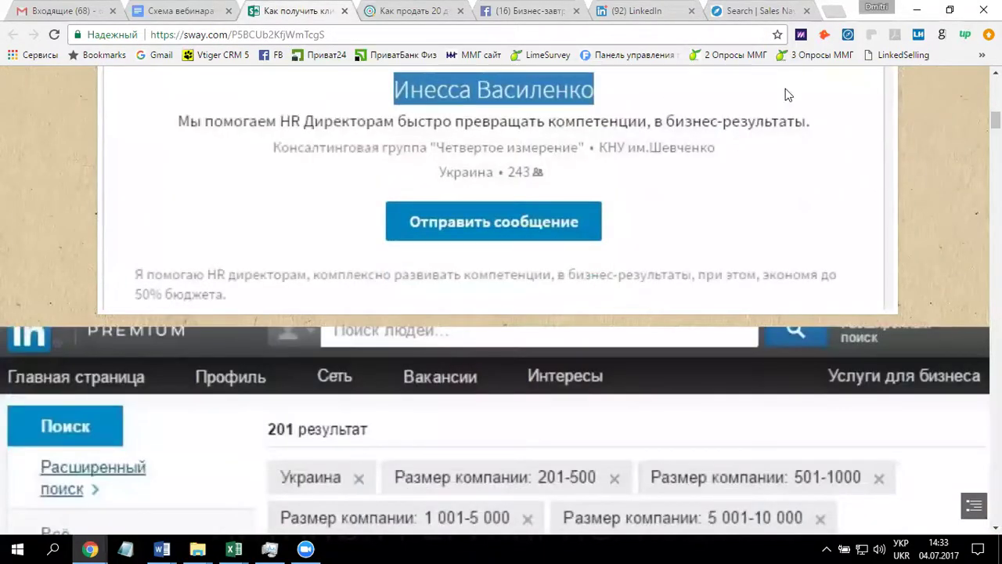
scroll(553, 157, up, 3)
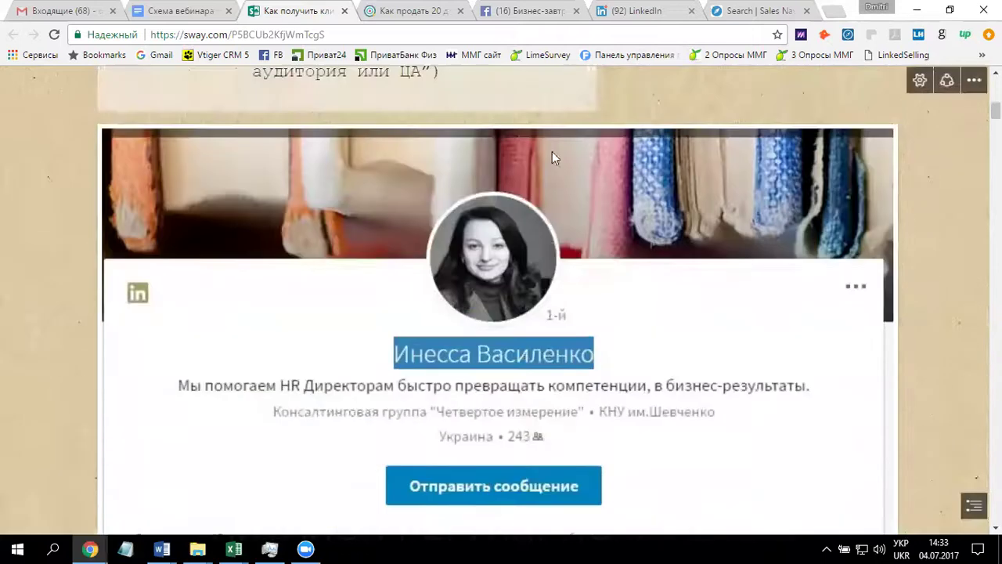
- Switch to the regular LinkedIn home page and look through its account options
click(659, 21)
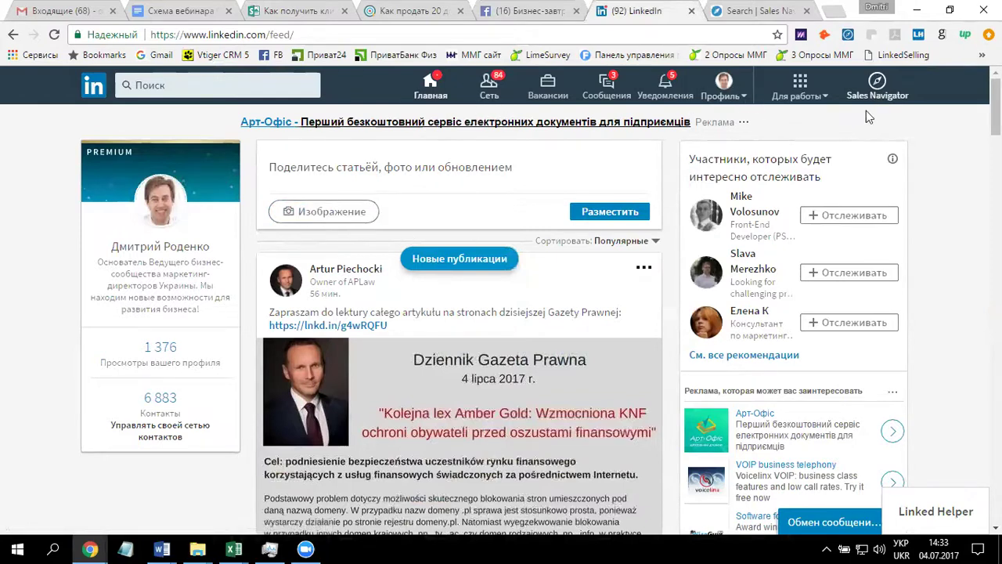
click(807, 96)
click(827, 103)
click(724, 92)
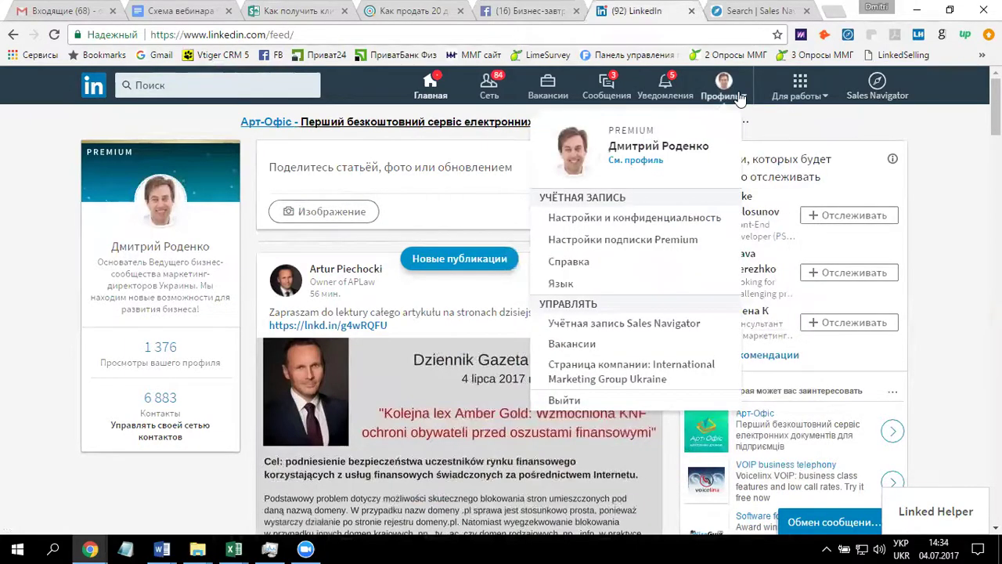
click(806, 124)
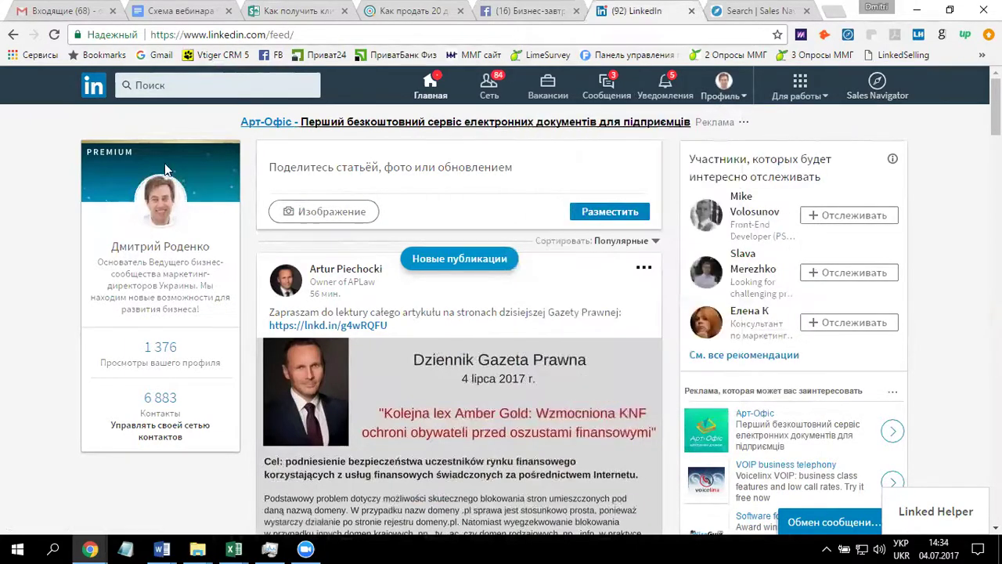
- Search LinkedIn for "генеарльный директор" and restrict the results to people
click(151, 86)
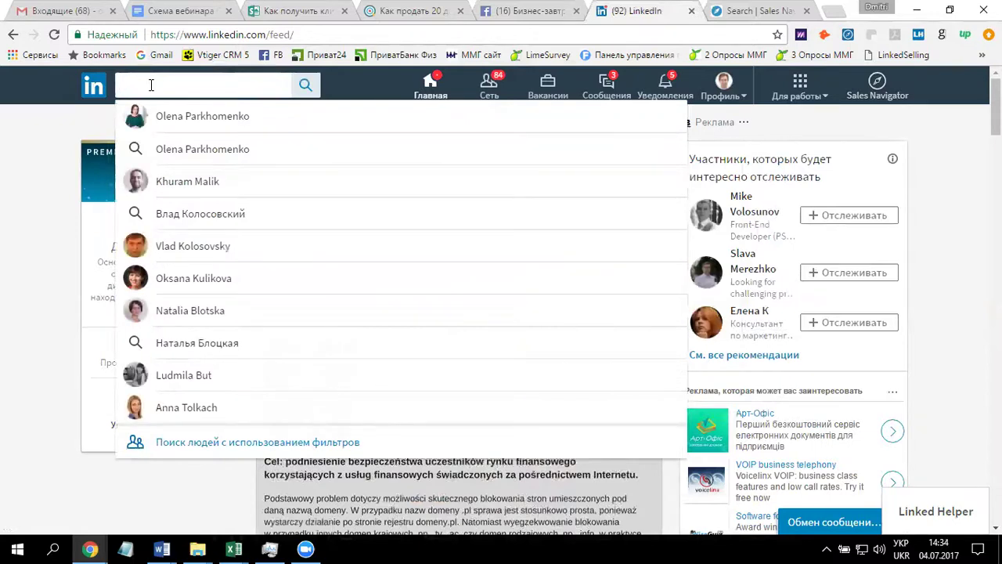
key(alt+shift)
text(гее)
text(еральный )
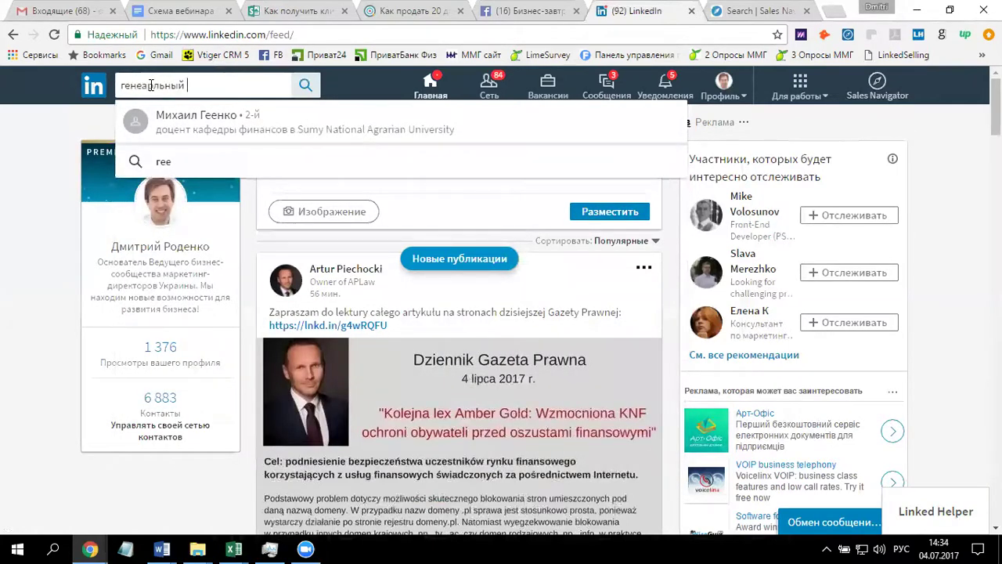
text(директор)
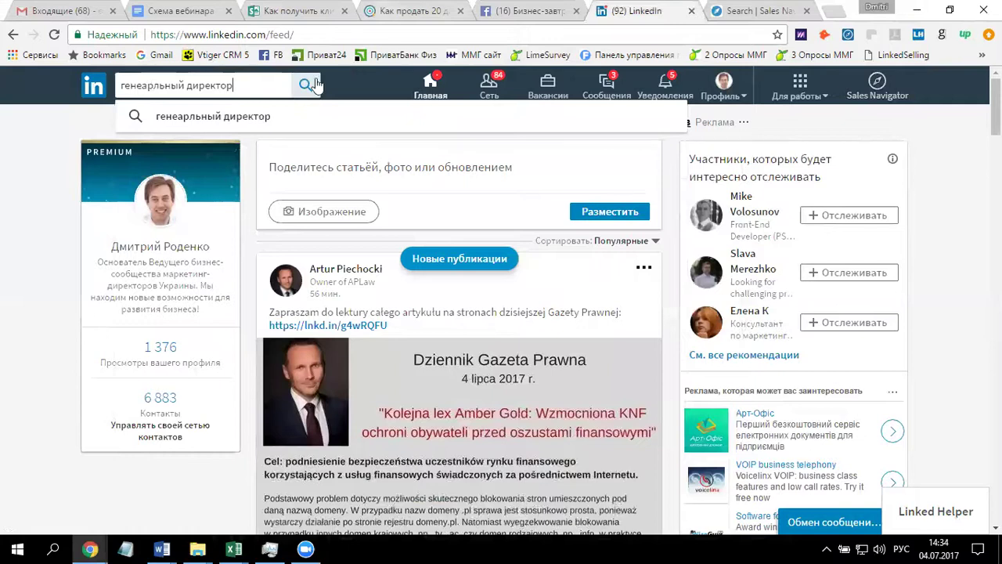
click(266, 116)
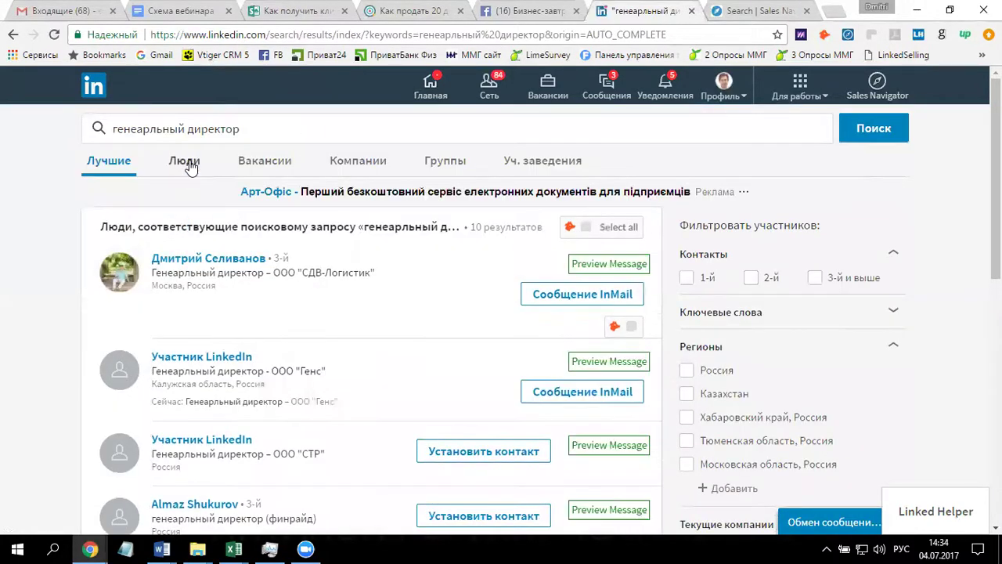
click(187, 162)
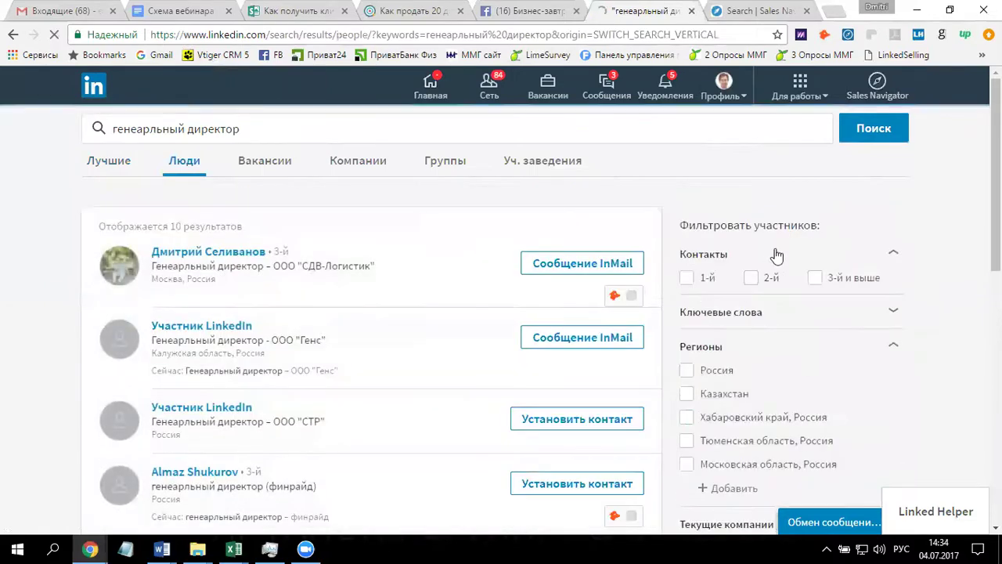
- Correct the search phrase to "генеральный директор" and rerun the people search
scroll(775, 256, down, 3)
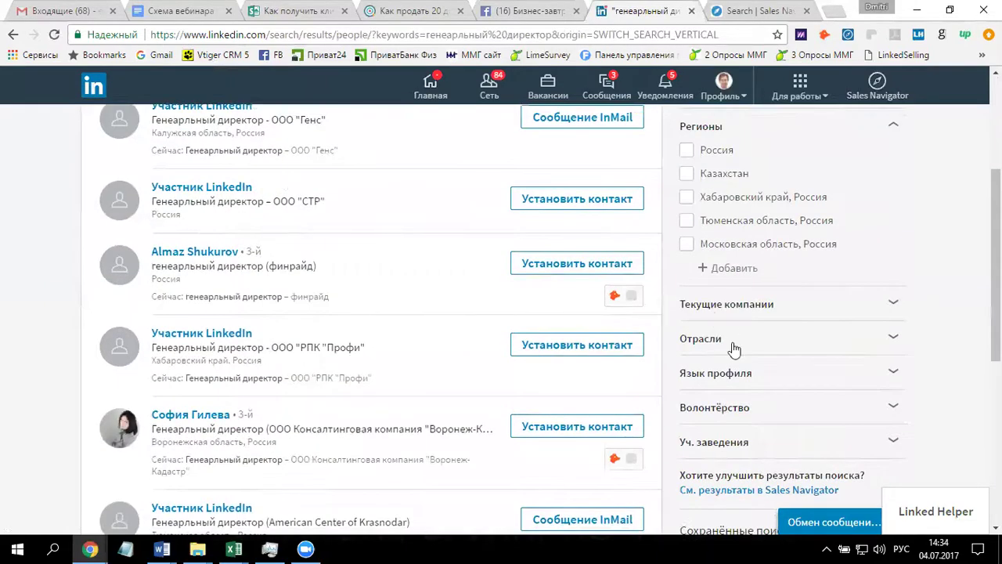
scroll(734, 348, down, 2)
scroll(737, 344, up, 3)
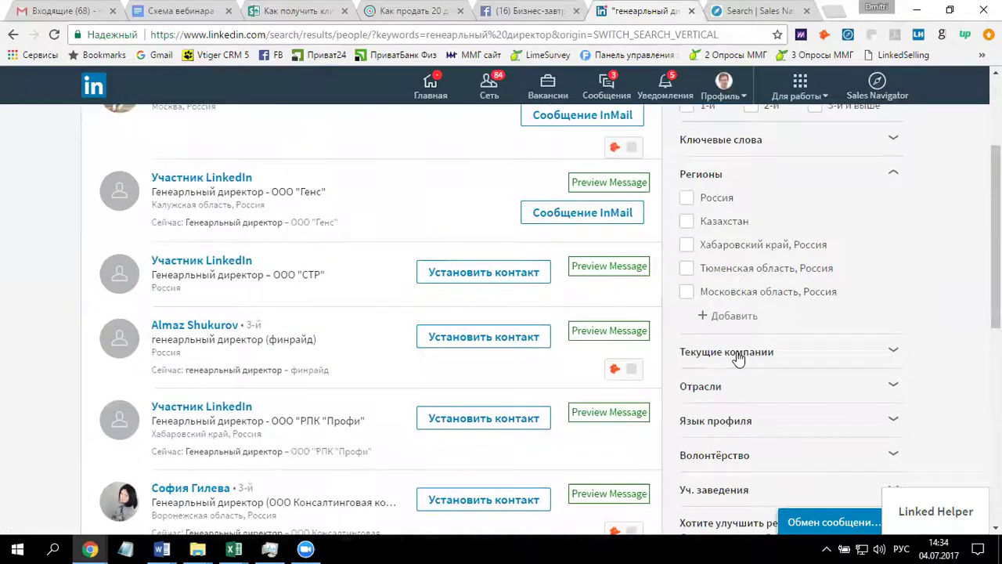
scroll(738, 358, up, 2)
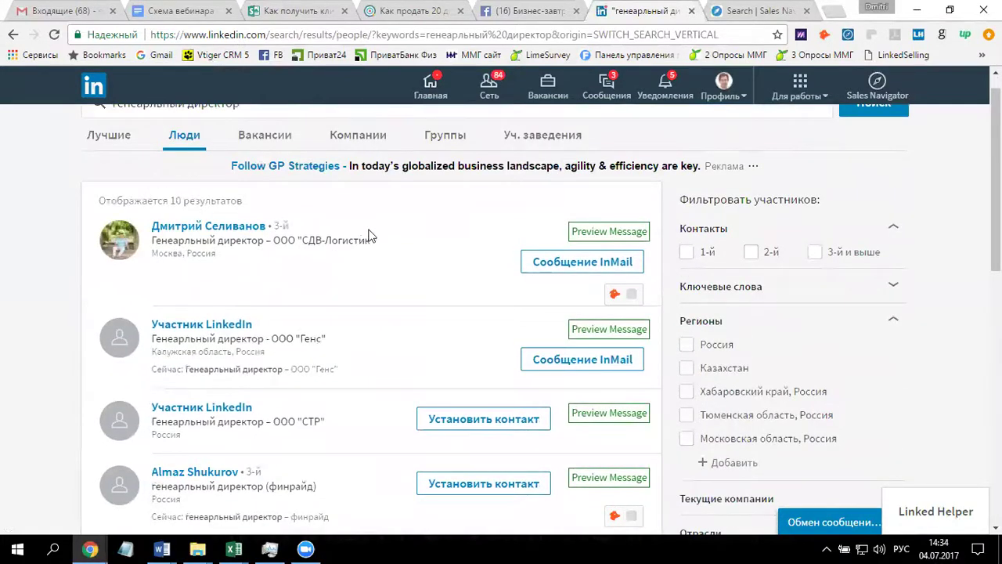
scroll(371, 237, up, 1)
click(146, 128)
key(BackSpace)
key(Right)
text(а)
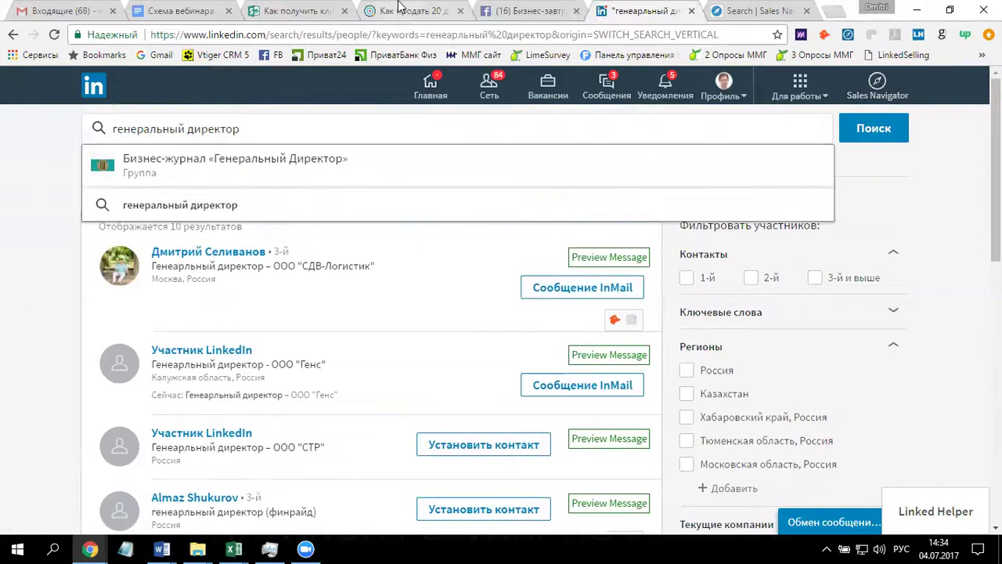
key(Return)
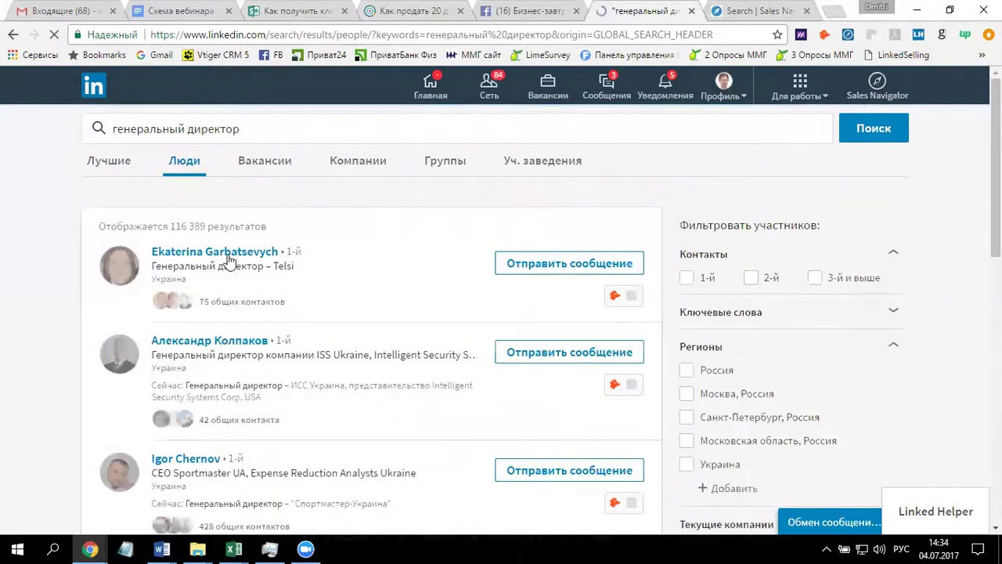
- Filter the people results by the region Украина and the industry Оптовая торговля
scroll(916, 284, down, 1)
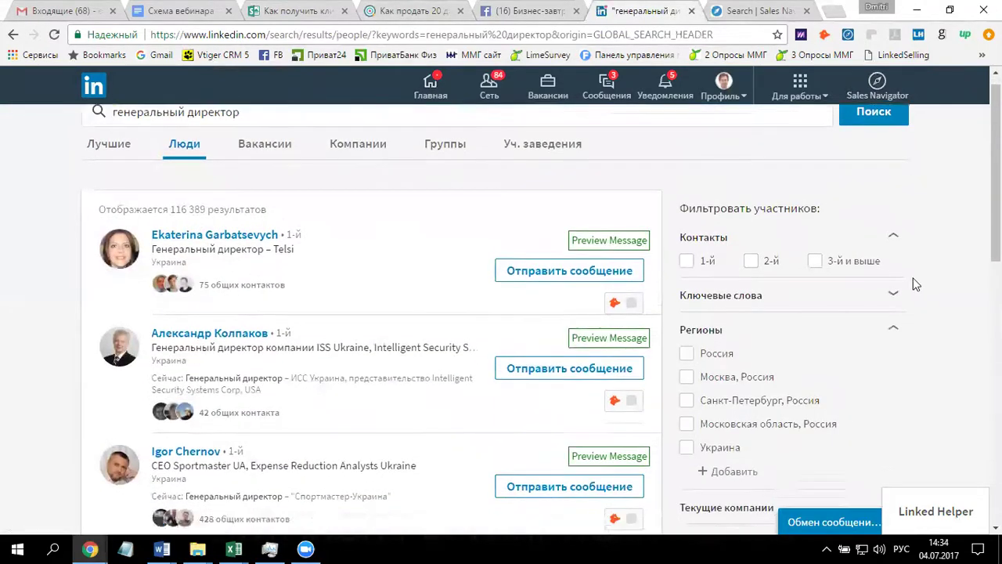
scroll(916, 285, down, 2)
click(686, 335)
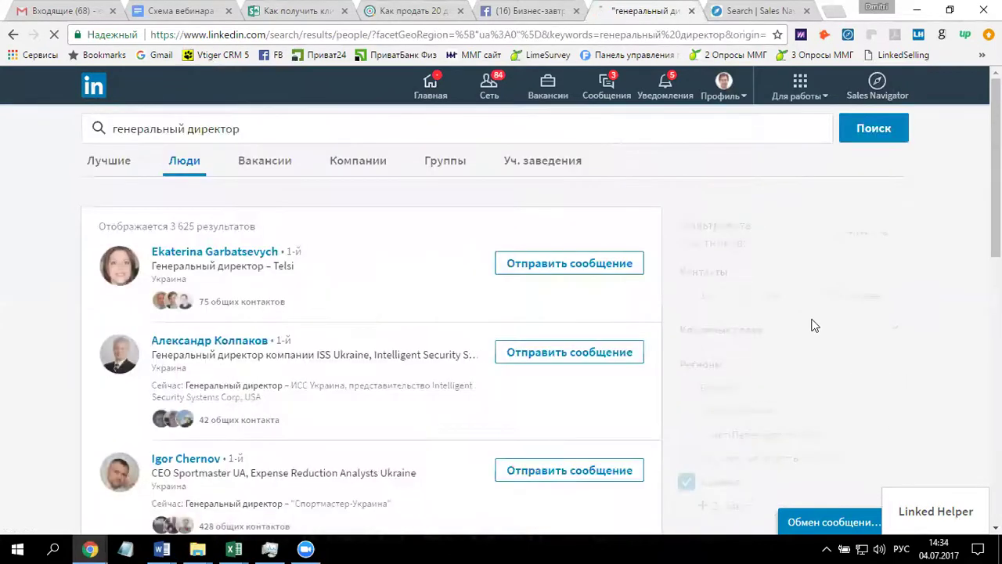
scroll(791, 331, down, 3)
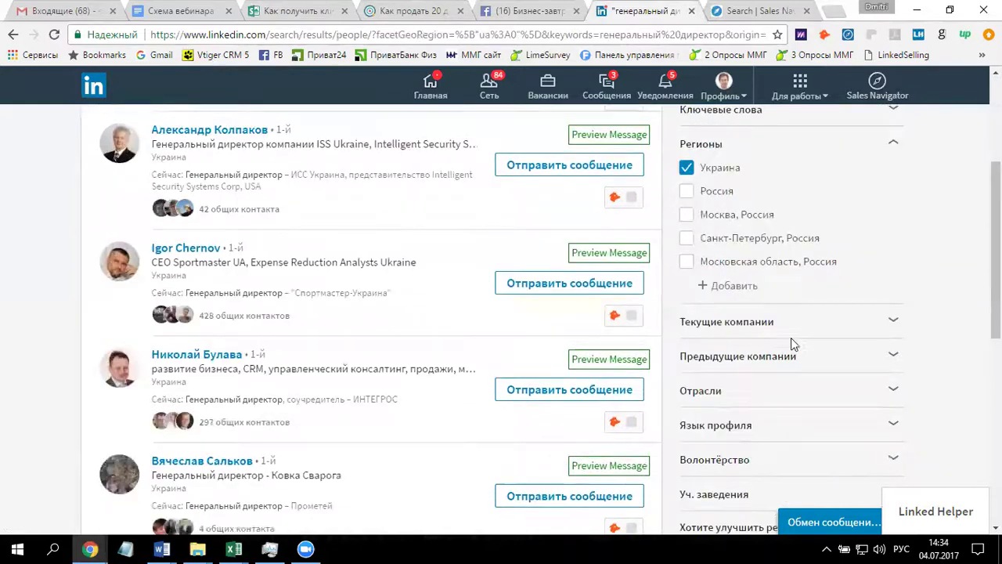
scroll(793, 343, down, 1)
click(710, 316)
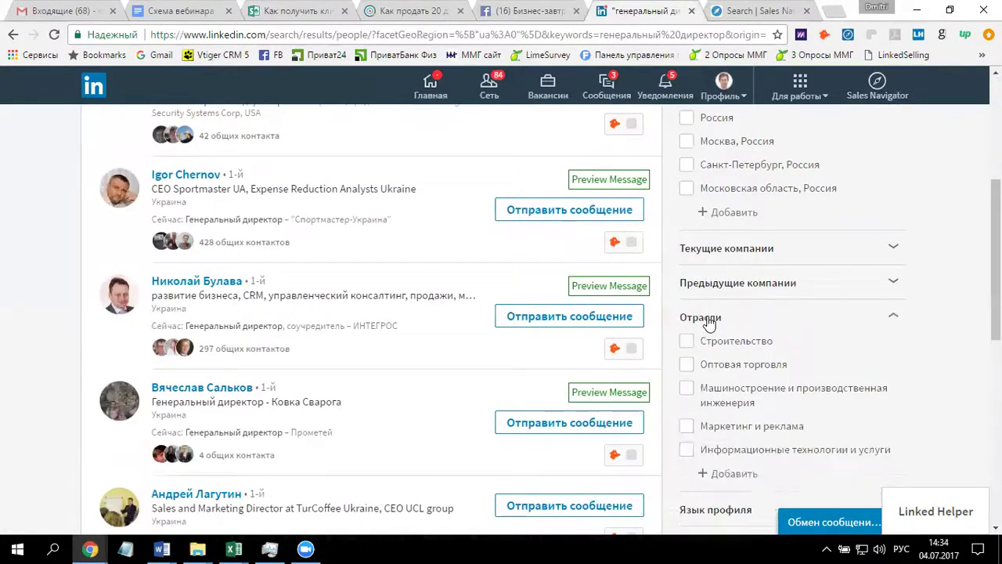
click(736, 367)
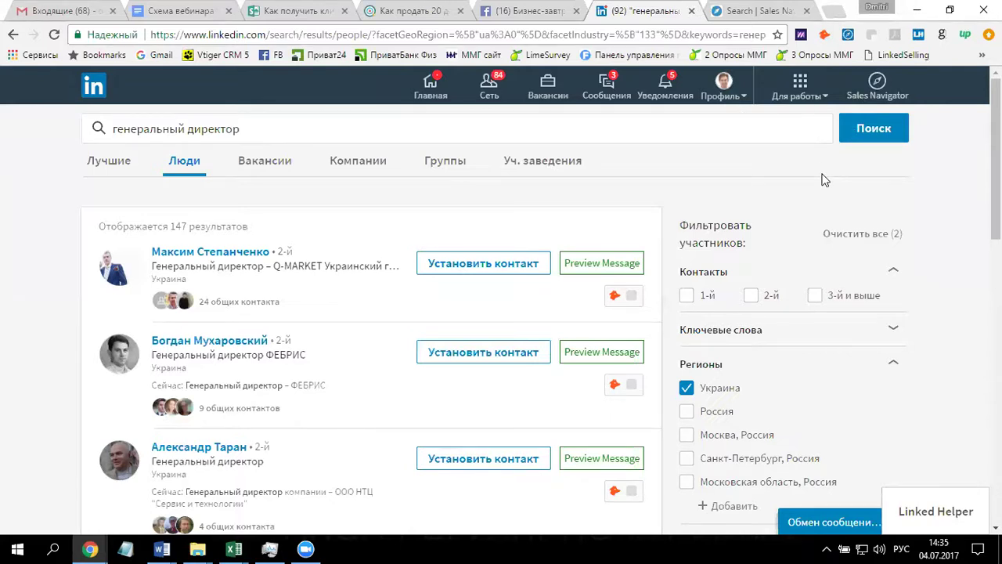
scroll(822, 180, down, 1)
scroll(823, 180, down, 1)
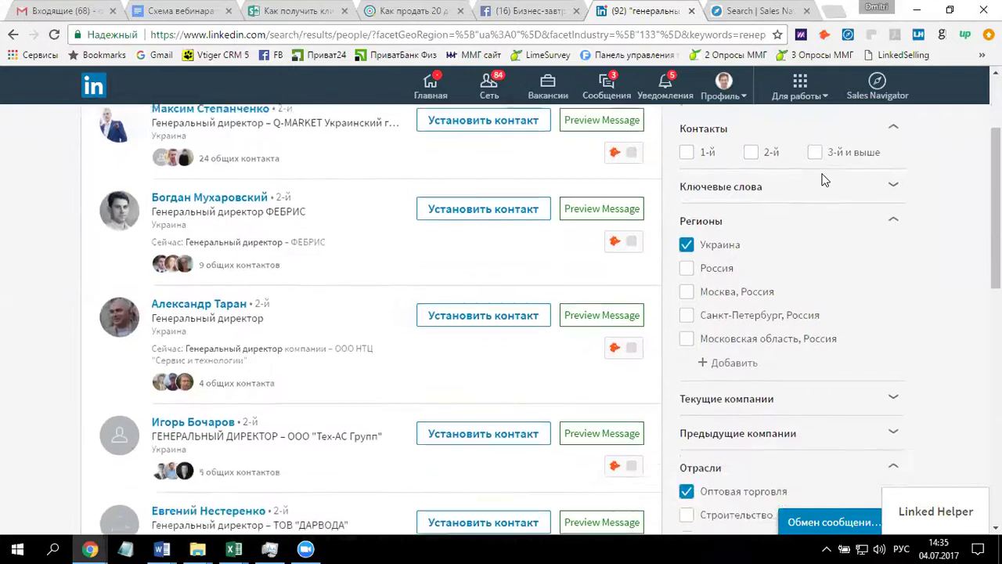
scroll(823, 180, up, 2)
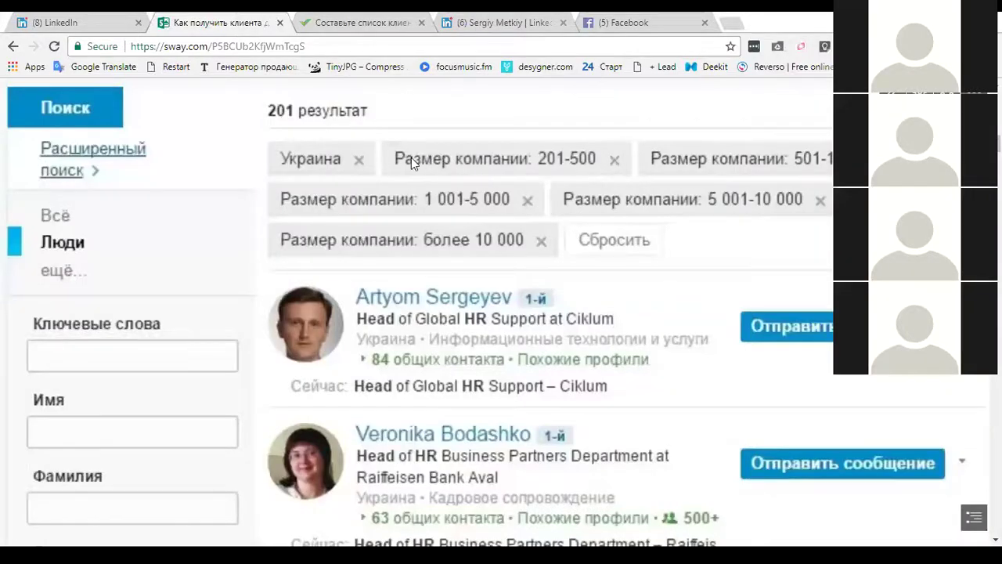
- Switch to the open LinkedIn profile of the Brand Interplay chief executive and copy the person's full name
scroll(471, 166, up, 2)
click(448, 19)
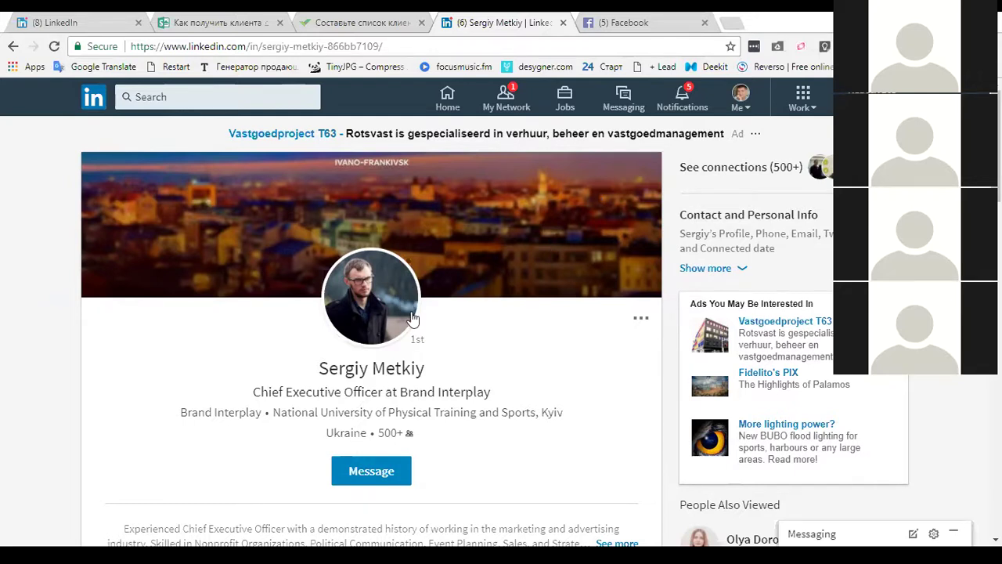
drag(317, 374, 453, 353)
key(ctrl+c)
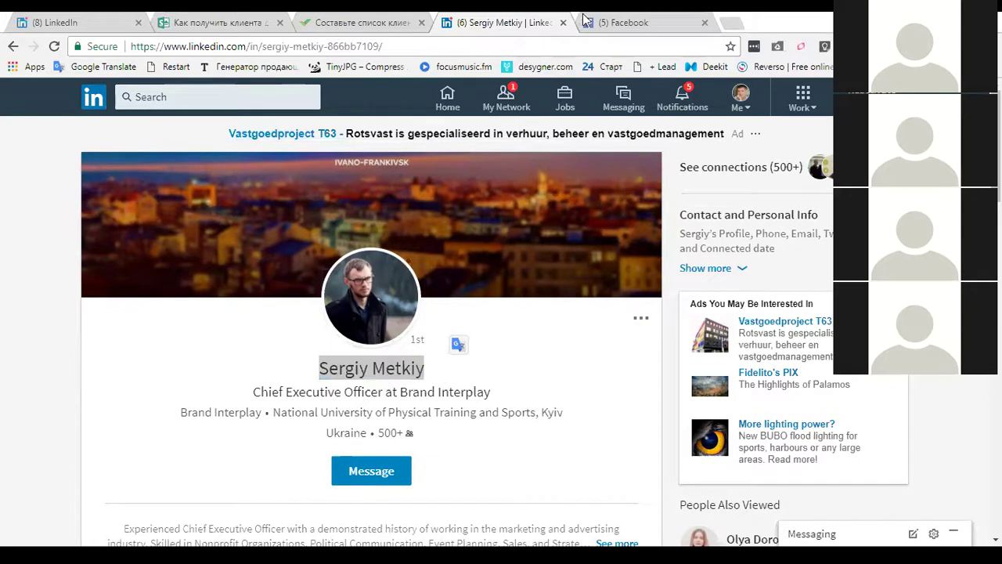
- Search Facebook for the copied name and open the matching profile that lists Brand Interplay
key(ctrl+Tab)
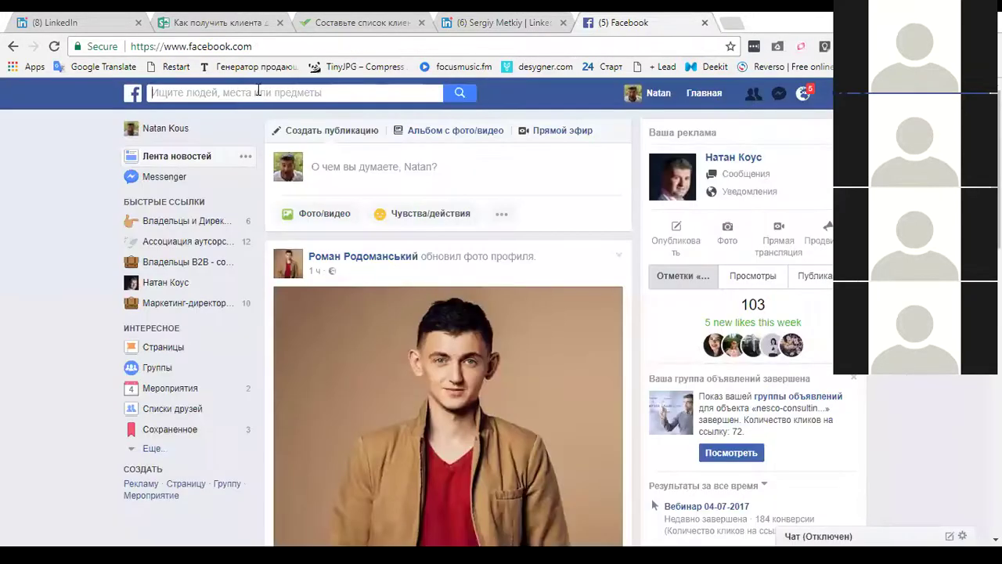
click(259, 93)
key(ctrl+v)
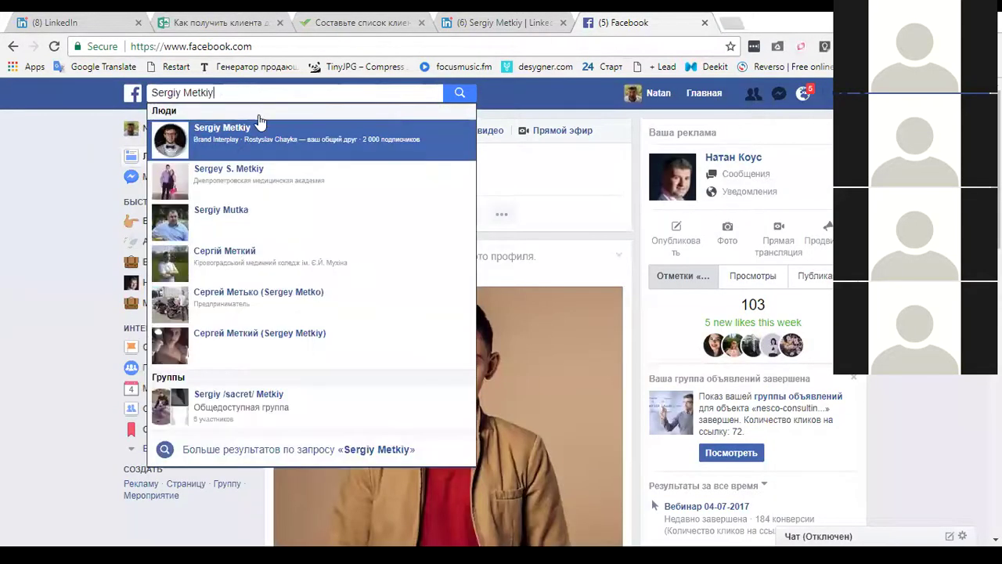
click(257, 145)
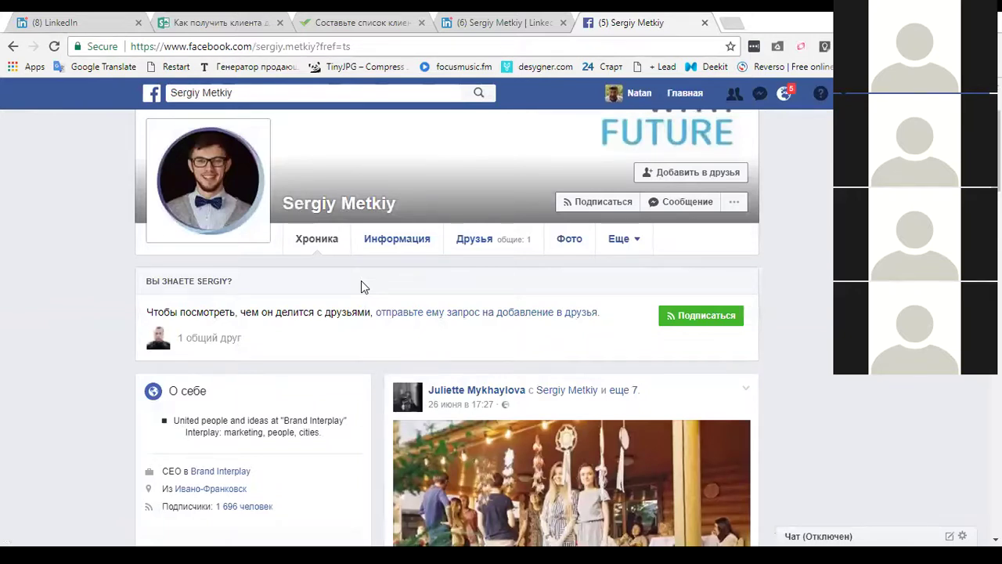
- Return to the Sway presentation and review the section on choosing the target audience
click(218, 17)
scroll(375, 260, up, 10)
scroll(376, 259, down, 4)
scroll(374, 253, up, 3)
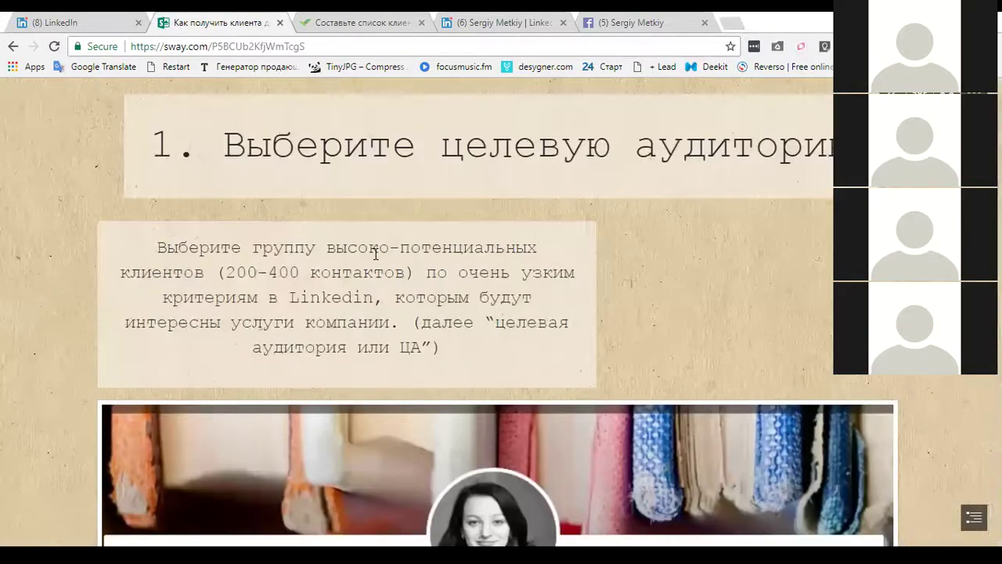
scroll(375, 253, down, 1)
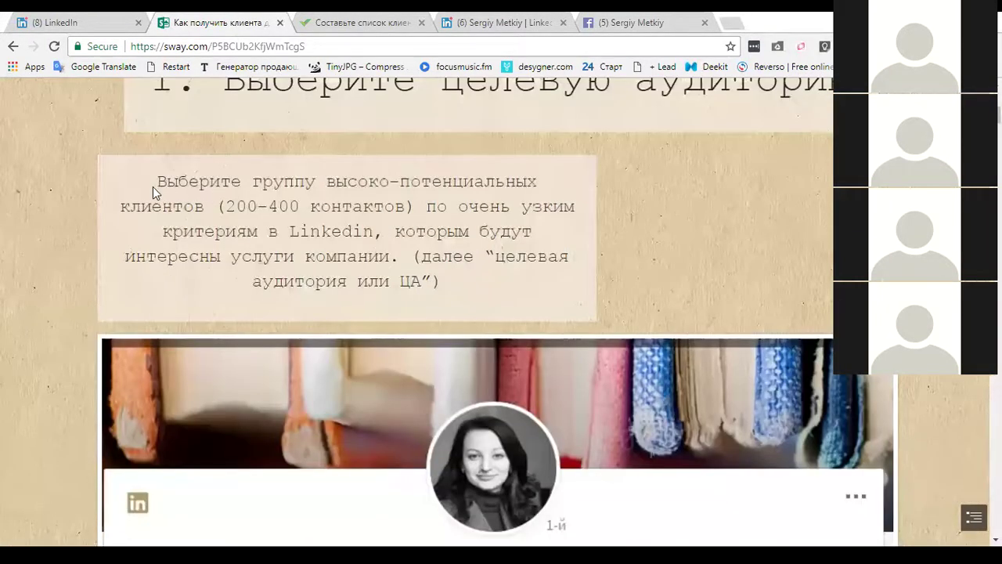
- Review the narrow target-audience criteria and the example LinkedIn search for Head of HR in Украина, filtered by company size
drag(156, 180, 524, 273)
scroll(513, 249, down, 3)
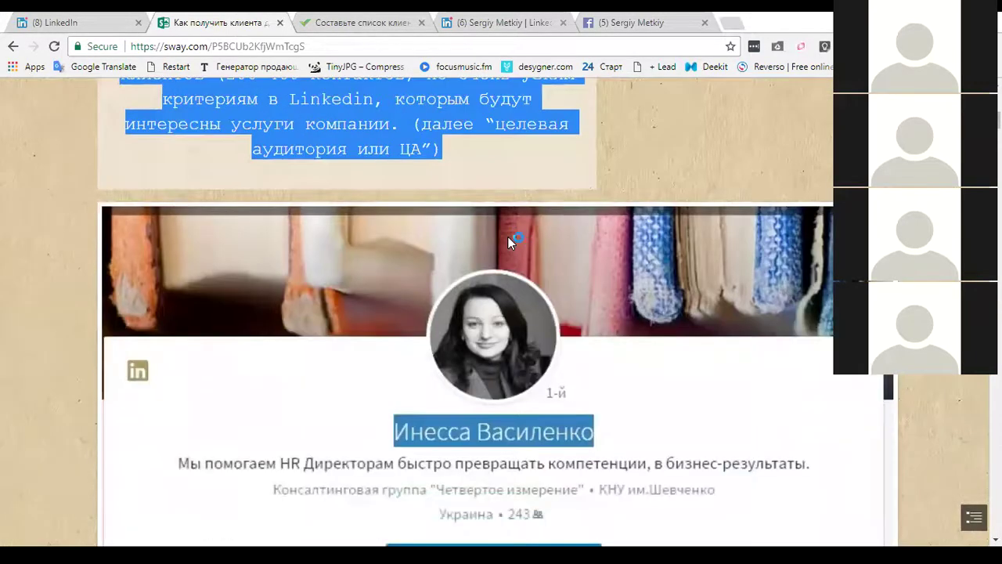
scroll(509, 241, down, 6)
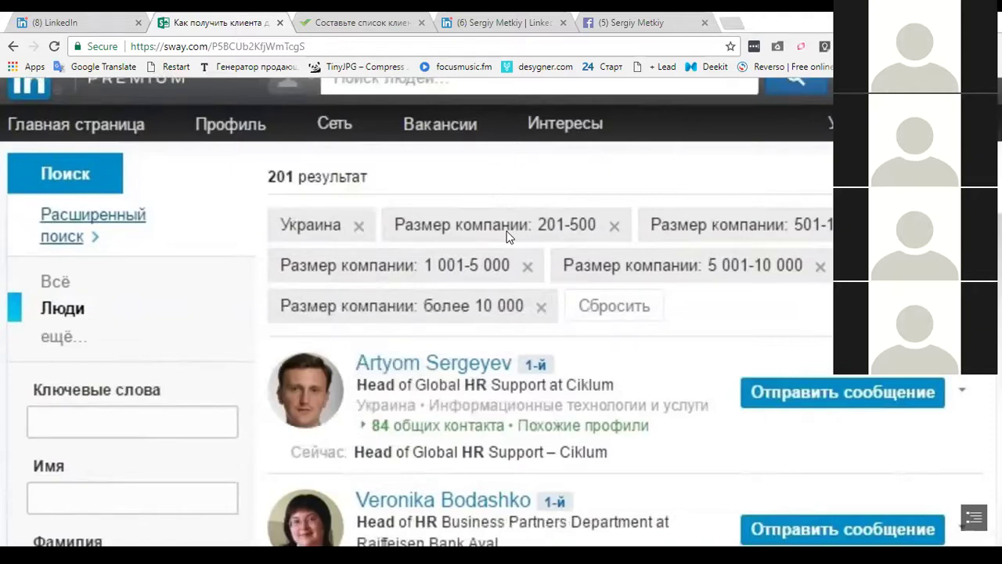
scroll(505, 237, down, 1)
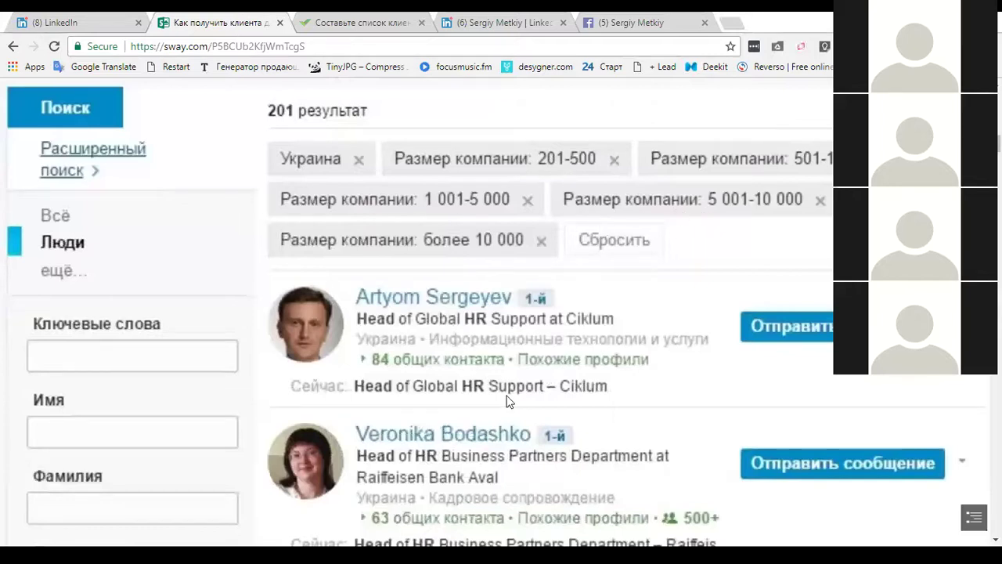
scroll(418, 321, down, 1)
scroll(417, 321, up, 1)
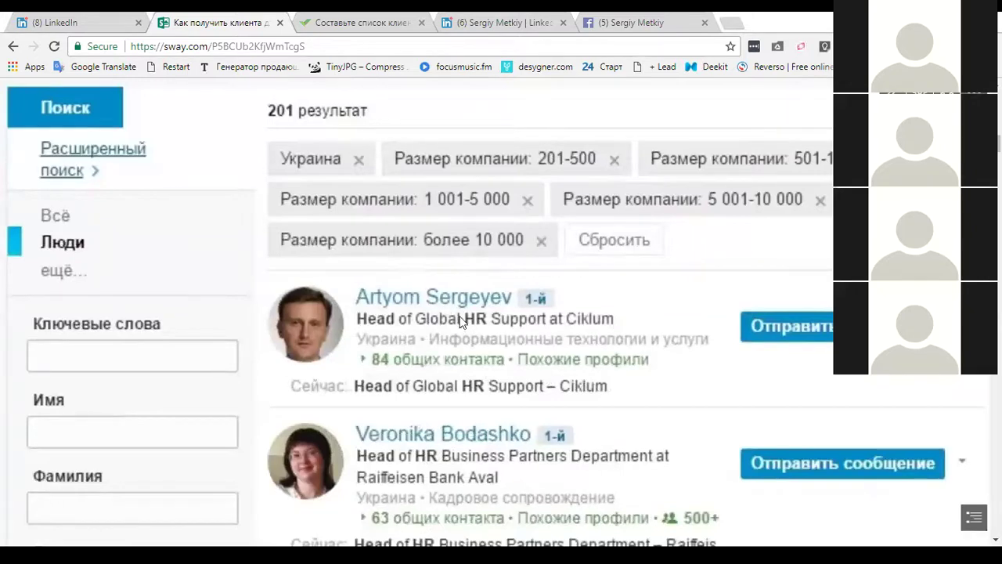
scroll(459, 304, down, 2)
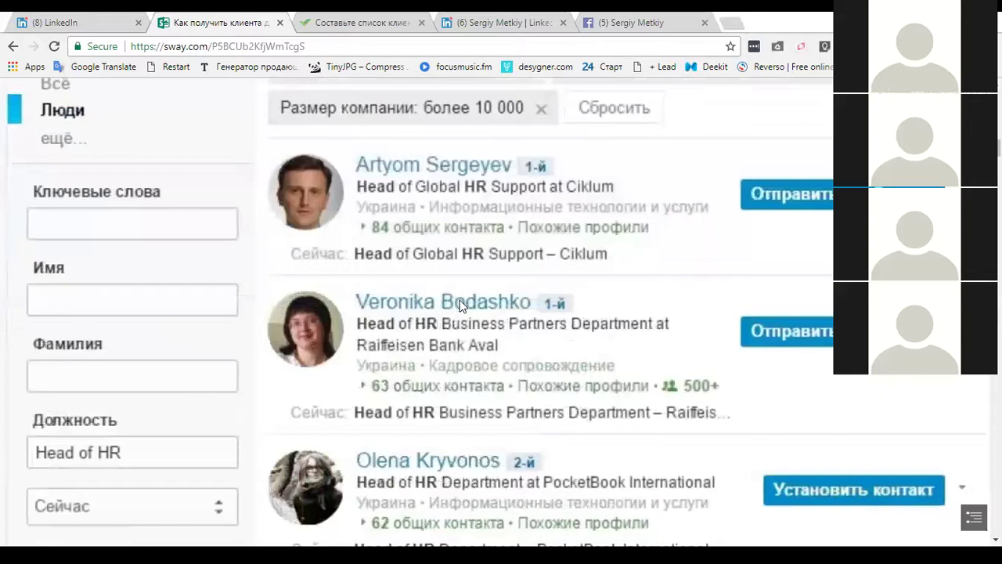
scroll(460, 305, up, 1)
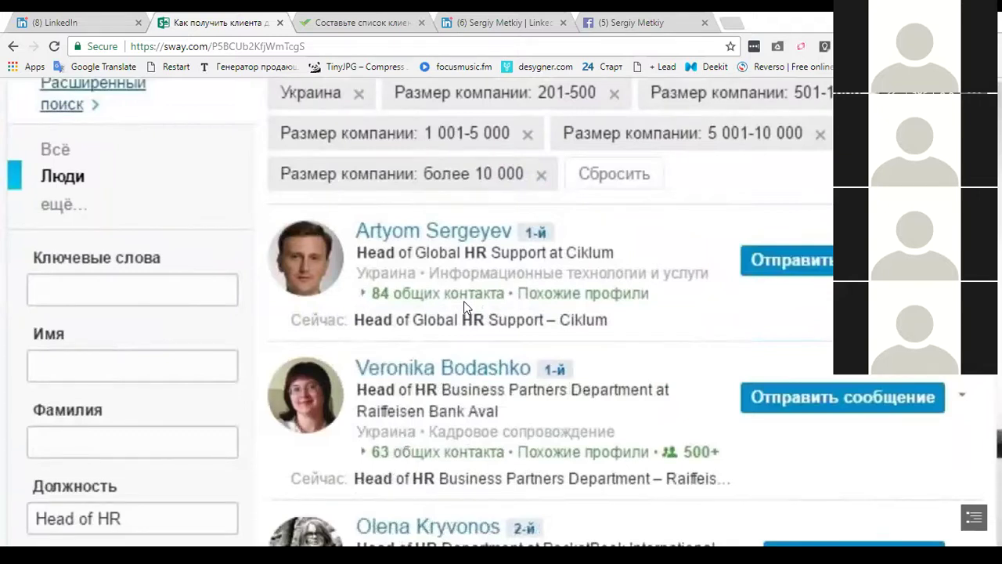
scroll(403, 330, up, 3)
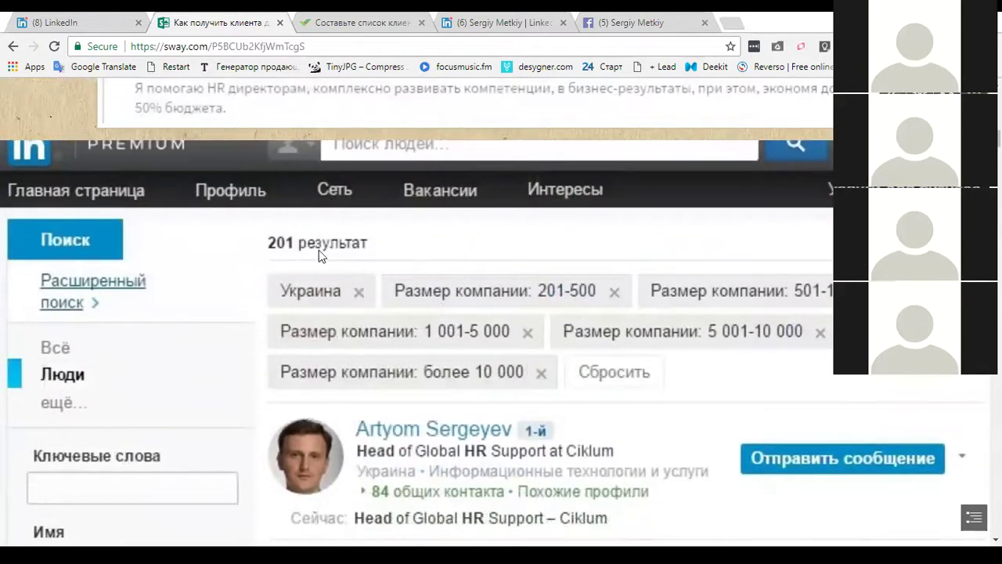
scroll(383, 244, down, 3)
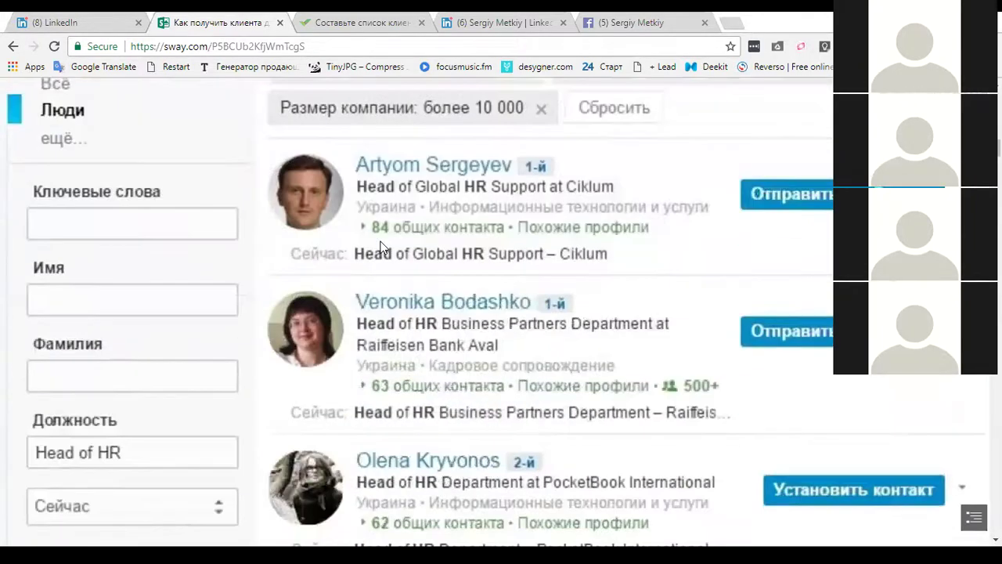
scroll(379, 241, down, 3)
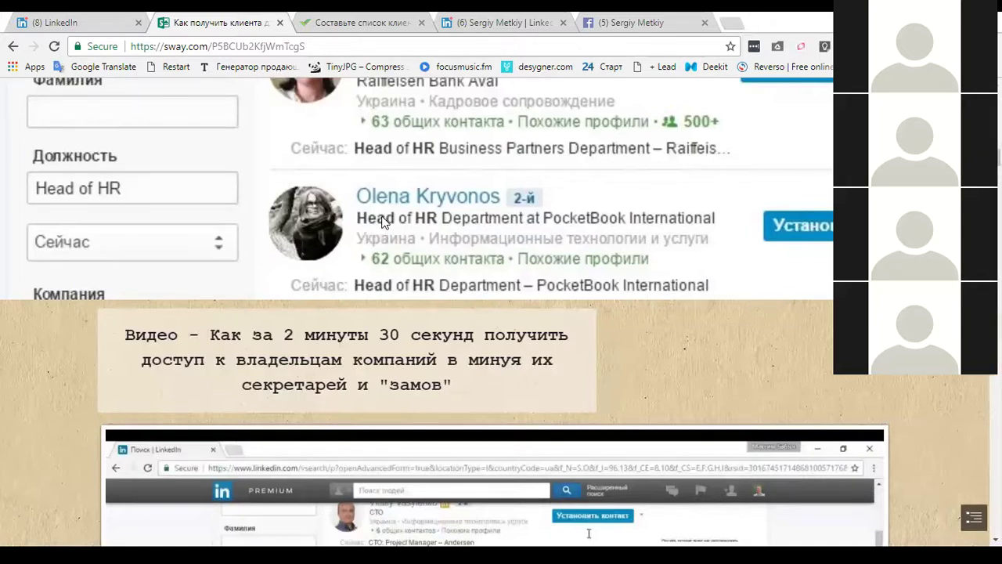
- Look past the video block and through the Ещё примеры section, examining each example's industry, country and position criteria
scroll(360, 233, down, 6)
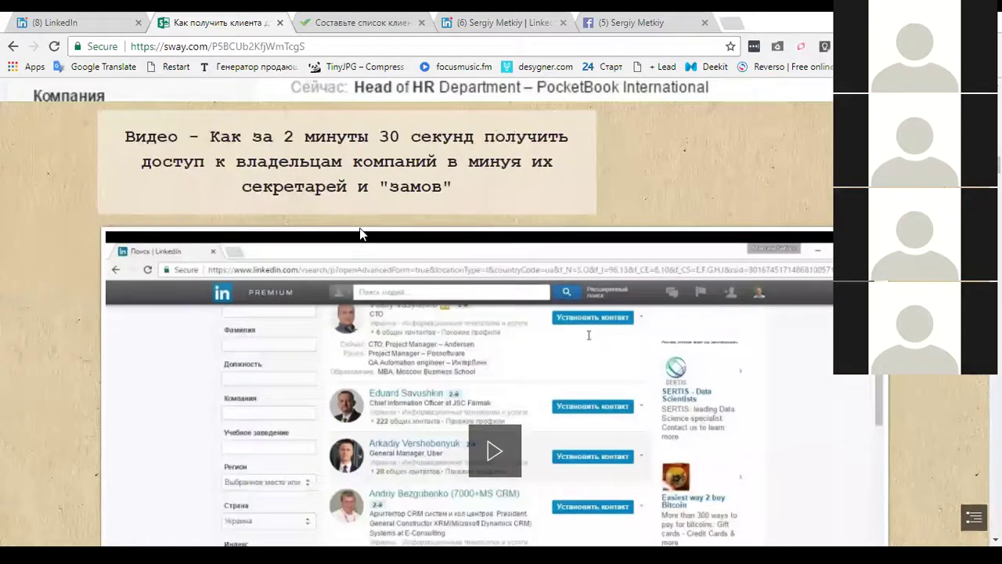
scroll(359, 235, down, 3)
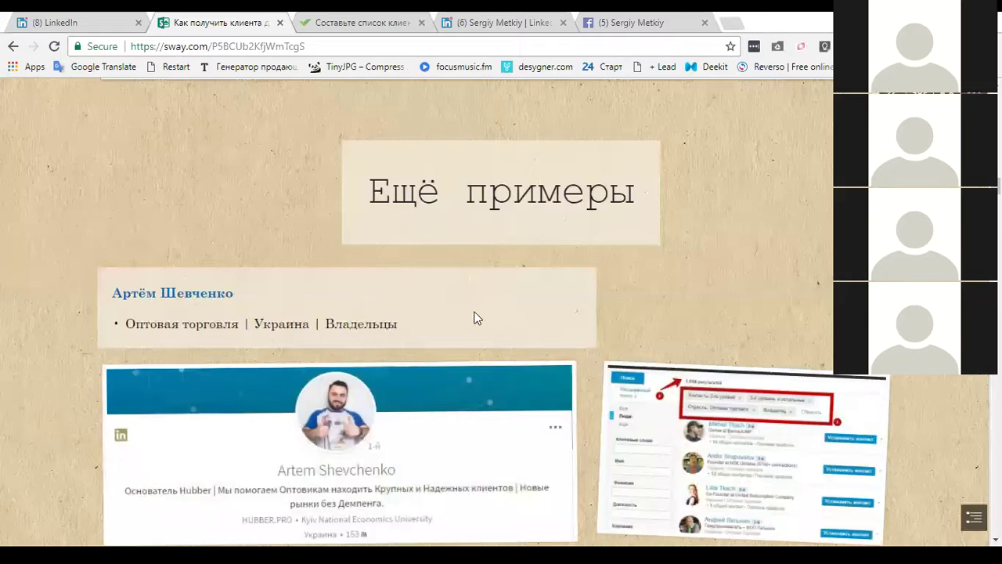
scroll(702, 271, down, 4)
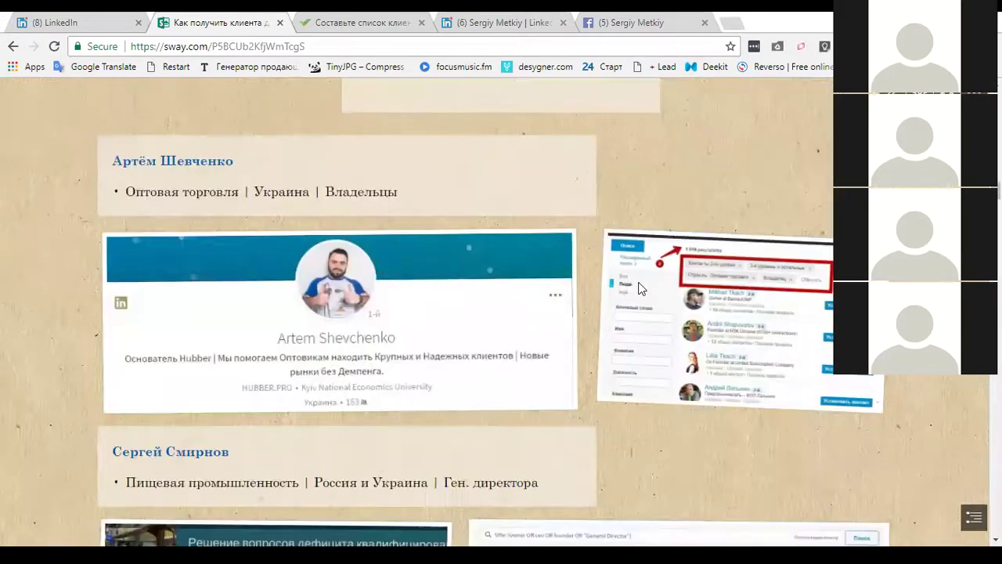
scroll(625, 287, down, 5)
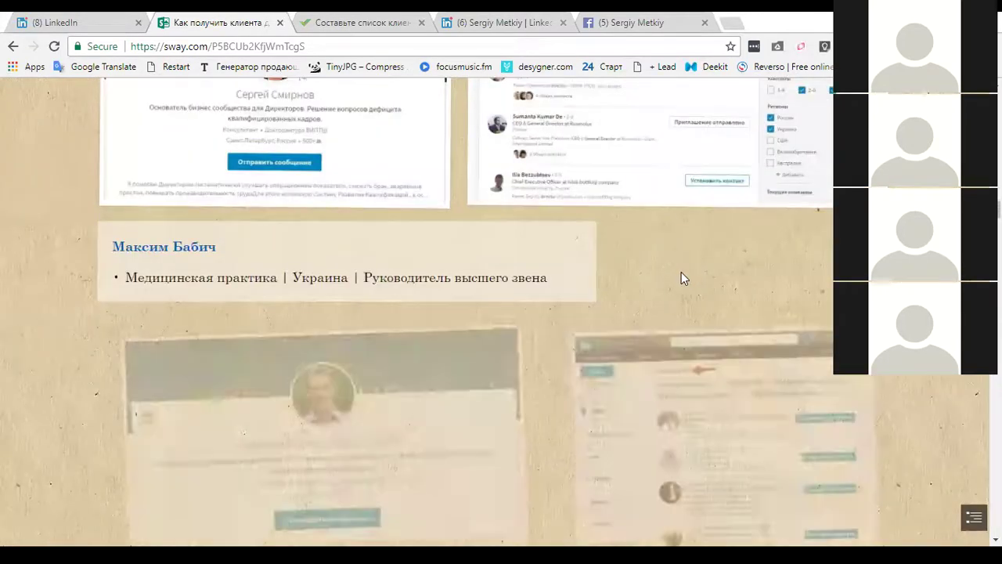
scroll(539, 296, down, 5)
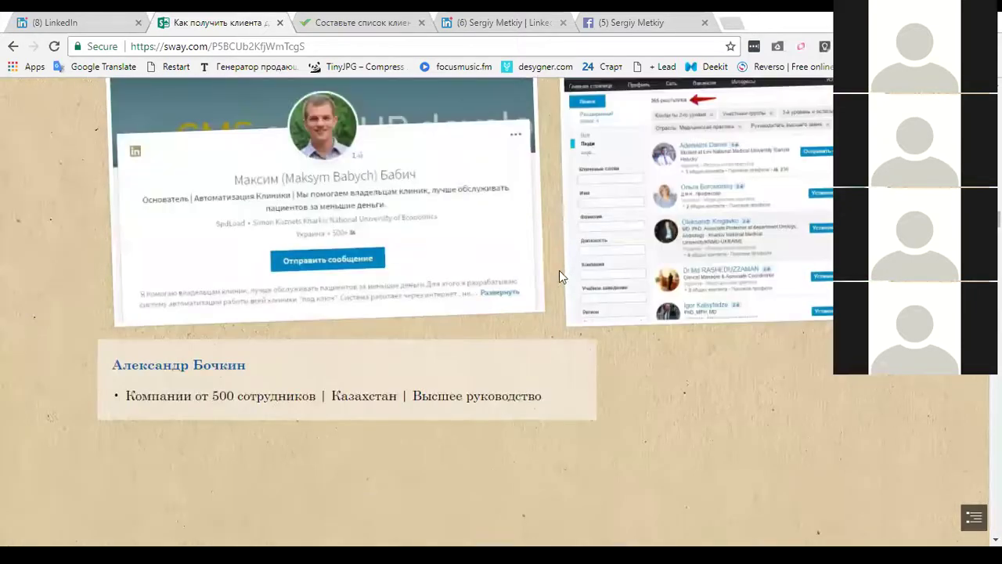
scroll(536, 267, down, 6)
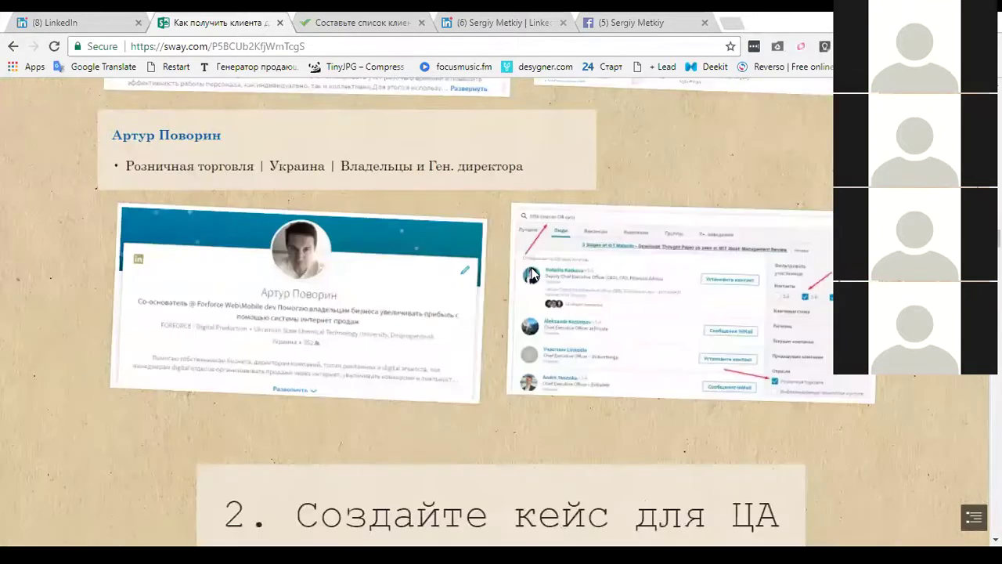
- Examine the section "2. Создайте кейс для ЦА", reading the definition of a case and the embedded example's title slide
scroll(533, 274, down, 3)
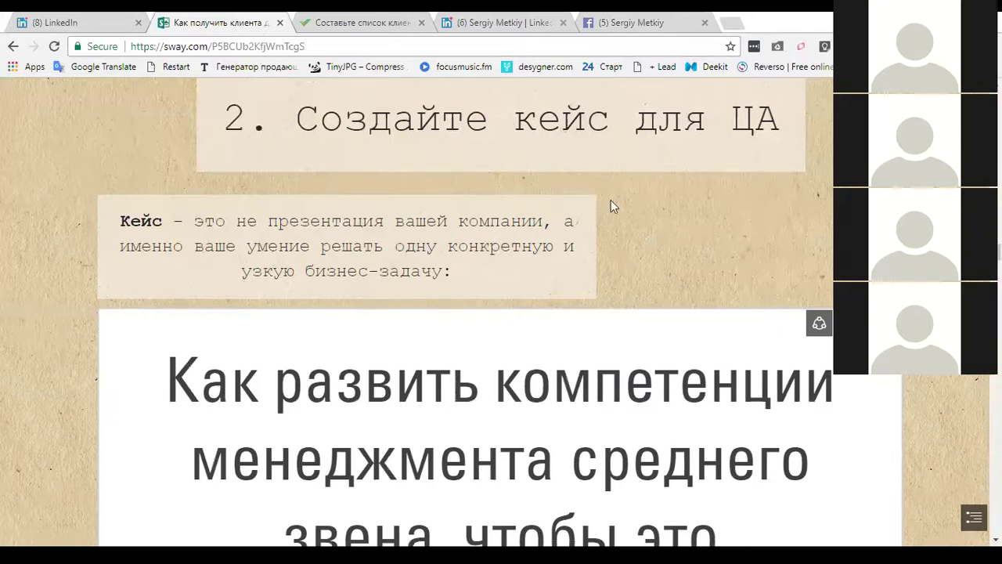
scroll(610, 202, down, 5)
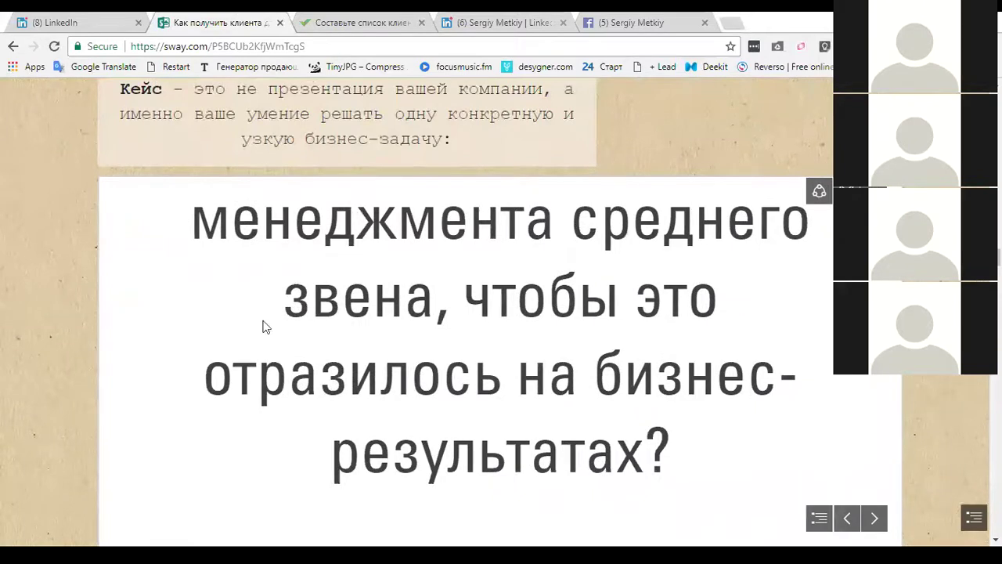
scroll(85, 373, up, 1)
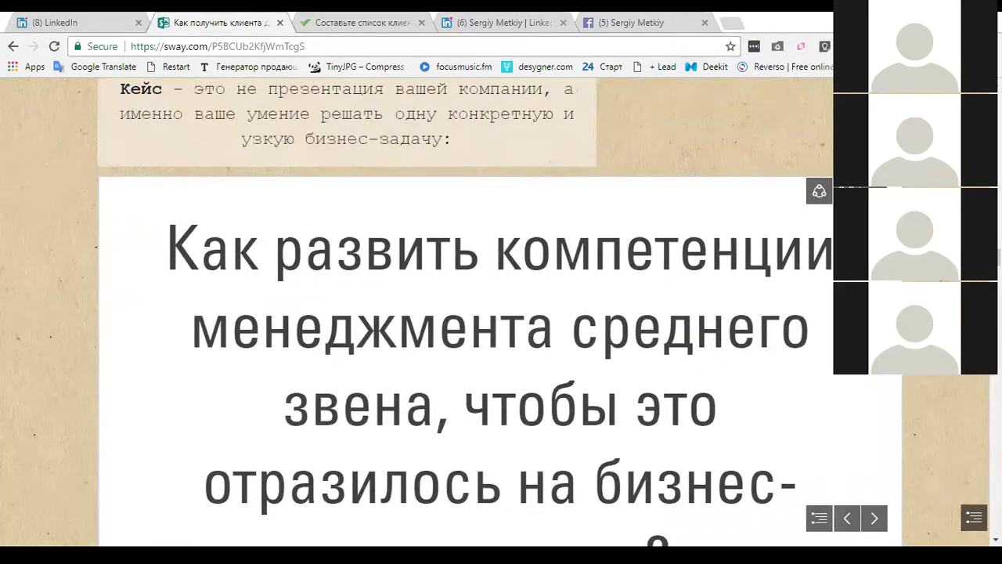
scroll(502, 313, down, 1)
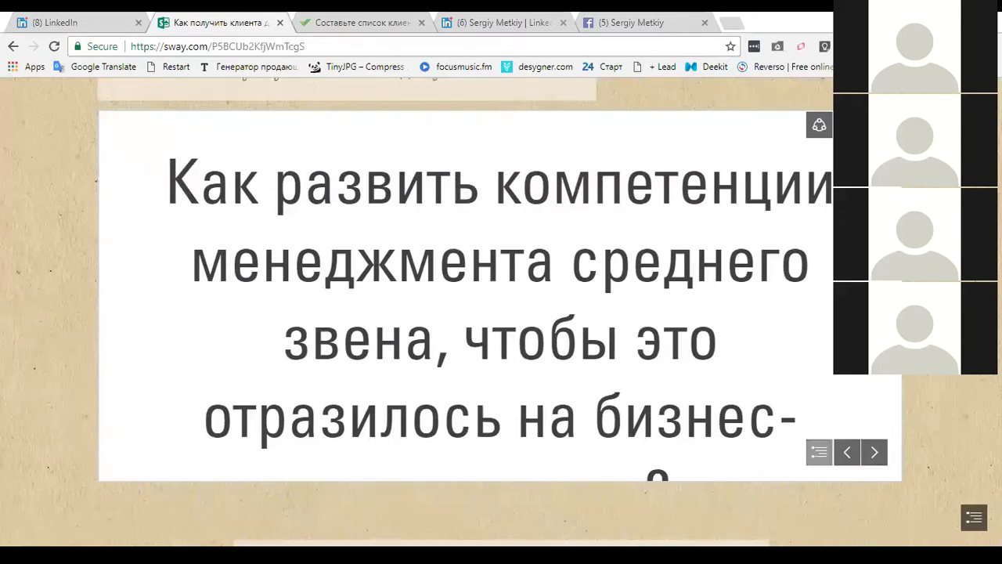
scroll(700, 374, down, 3)
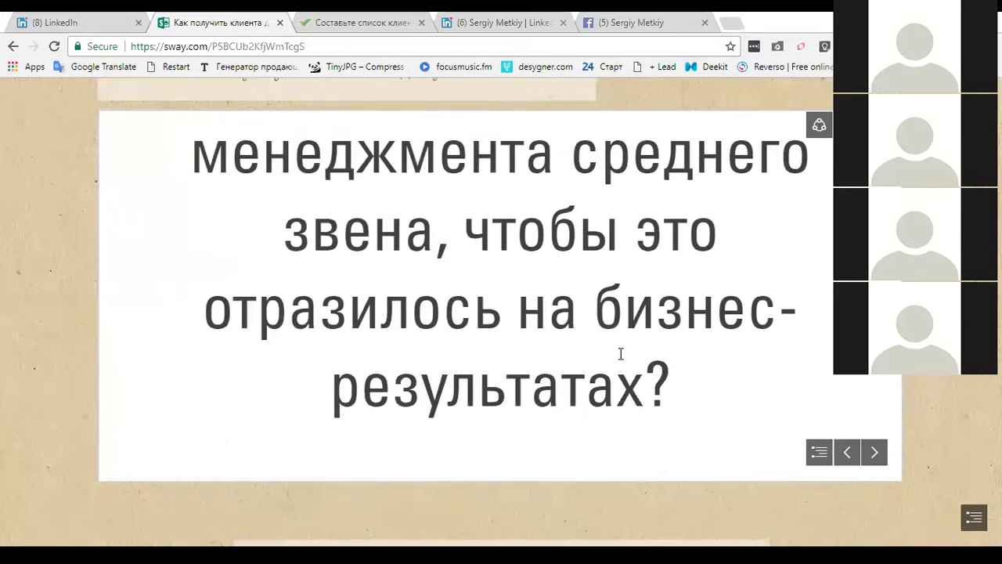